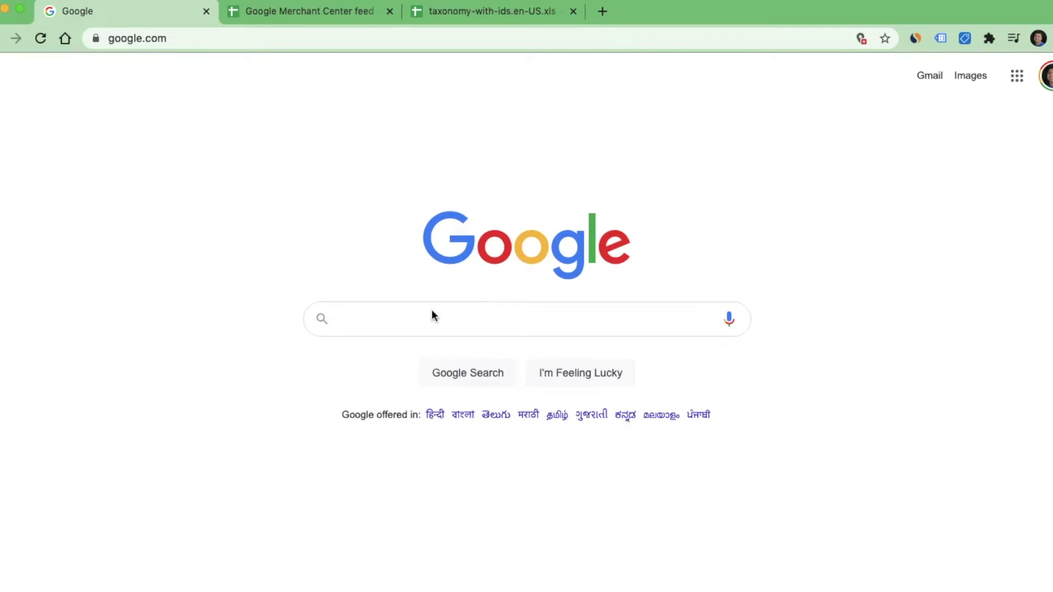
Step: Search Google for "google merchant center" and open the Google Merchant Center page from the results
left_click(360, 315)
type("goog")
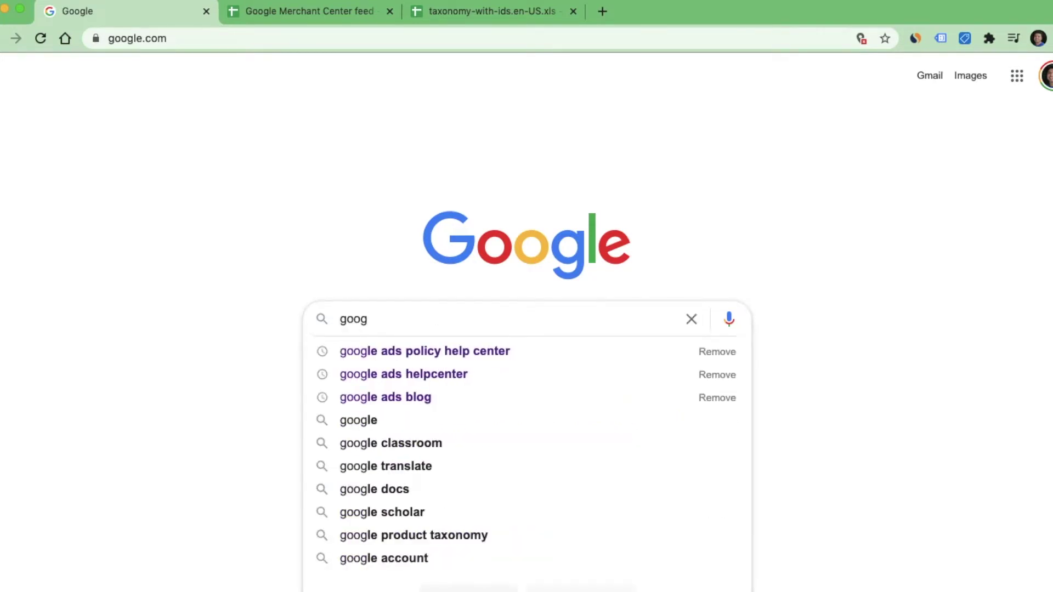
type("le mer")
key("Down")
key("Return")
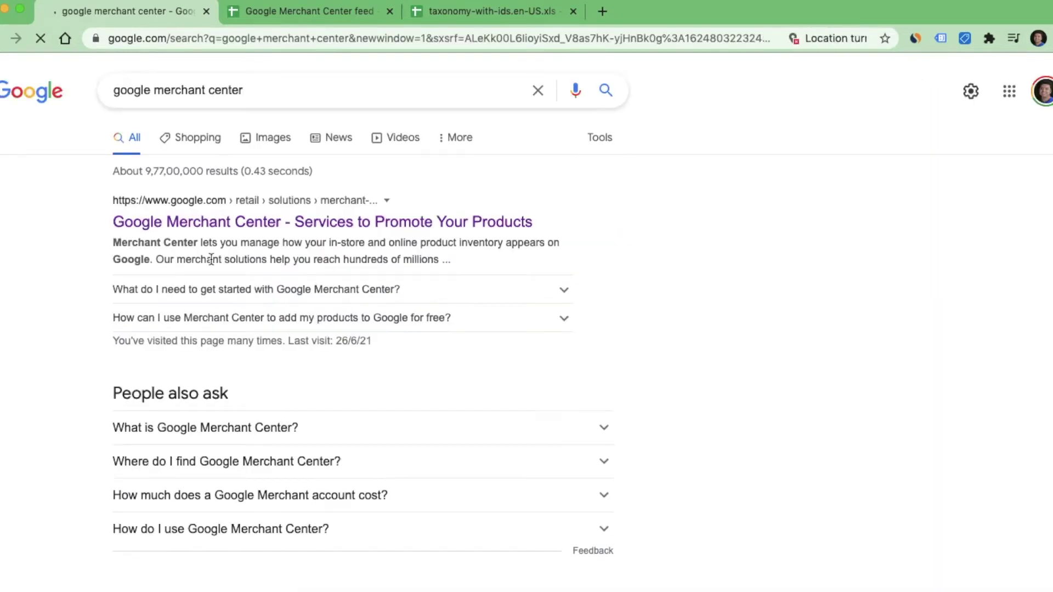
left_click(238, 221)
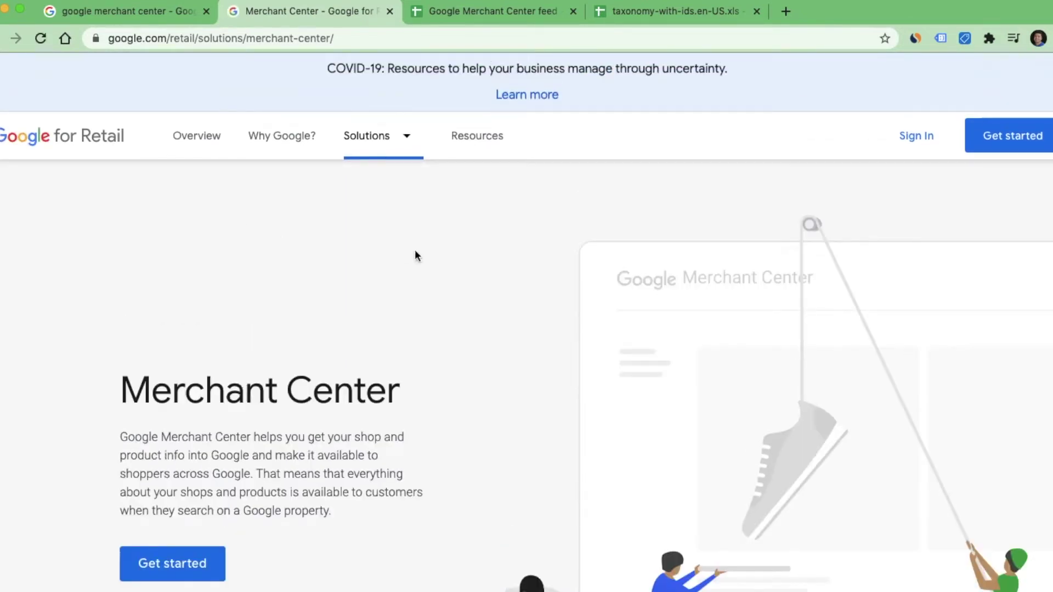
Step: Get started with Merchant Center from its product page and enter the Merchant Center account
scroll(518, 409, "down", 3)
scroll(518, 406, "down", 5)
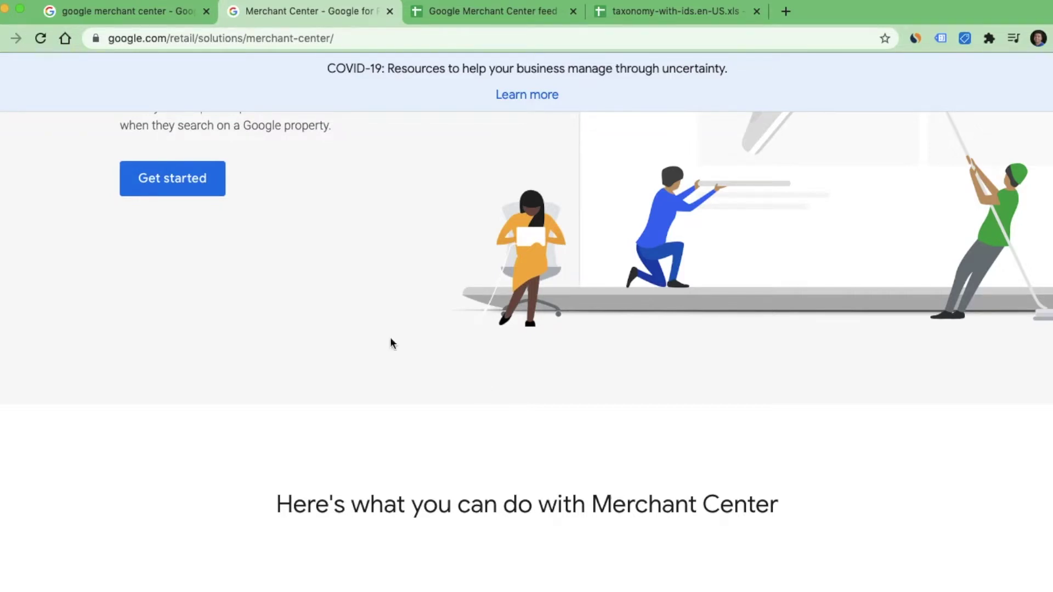
left_click(192, 198)
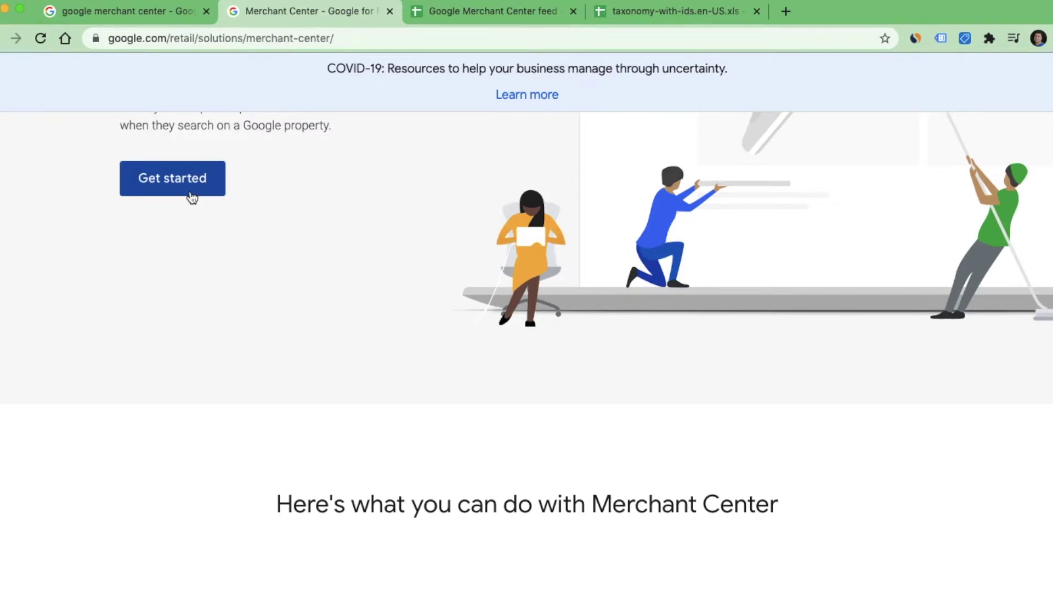
scroll(192, 197, "up", 7)
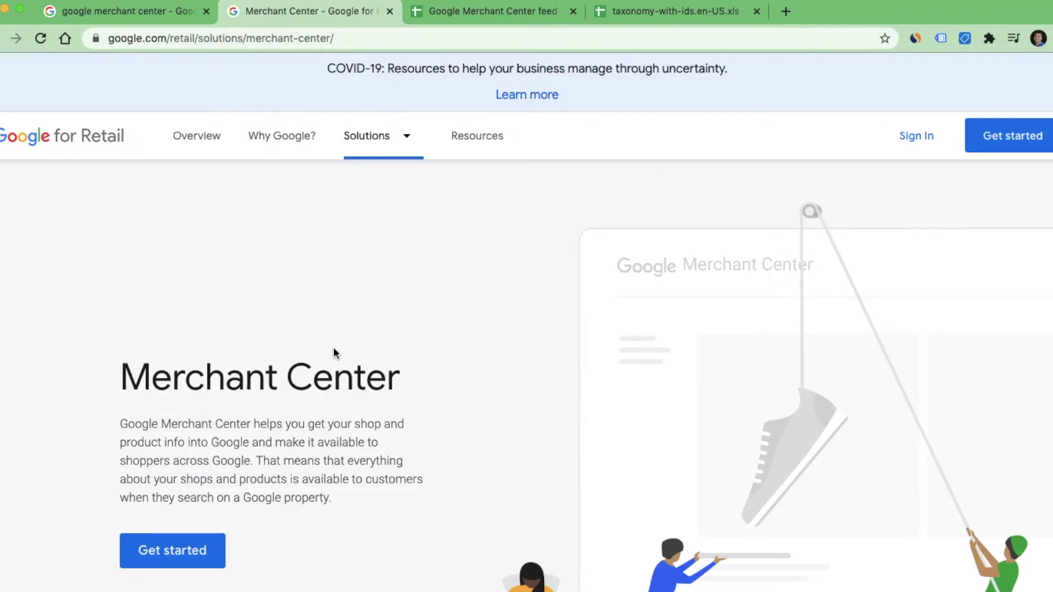
left_click(192, 559)
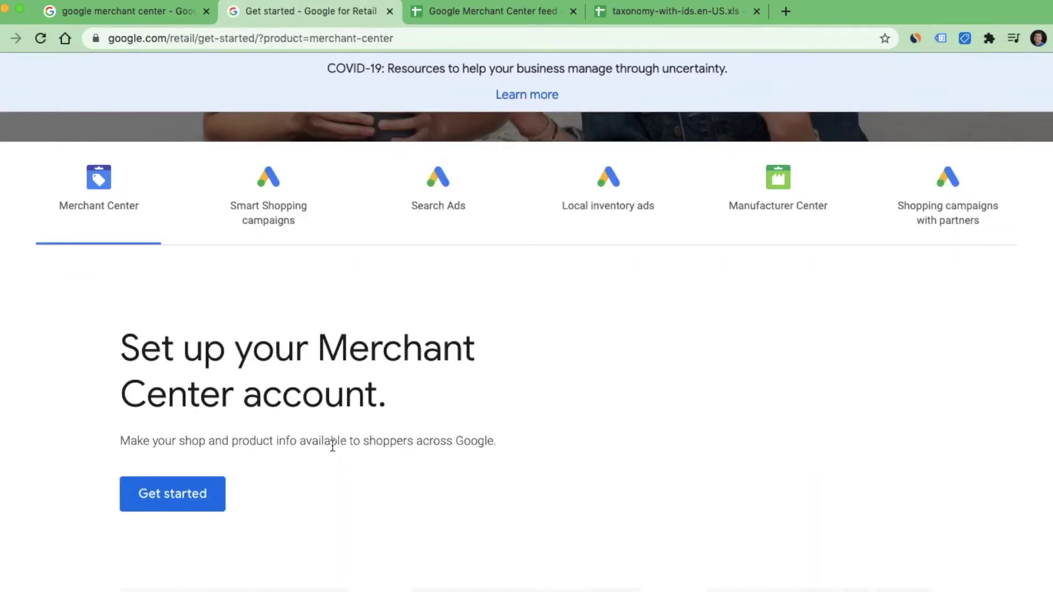
left_click(198, 498)
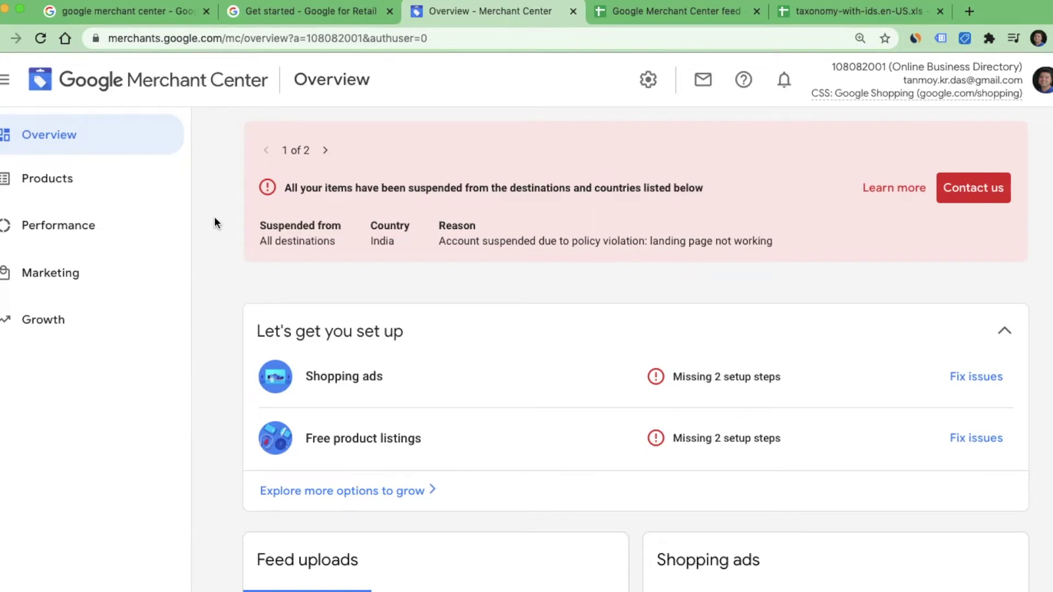
Step: Go to the account's product feeds and start creating a new primary feed
left_click(112, 180)
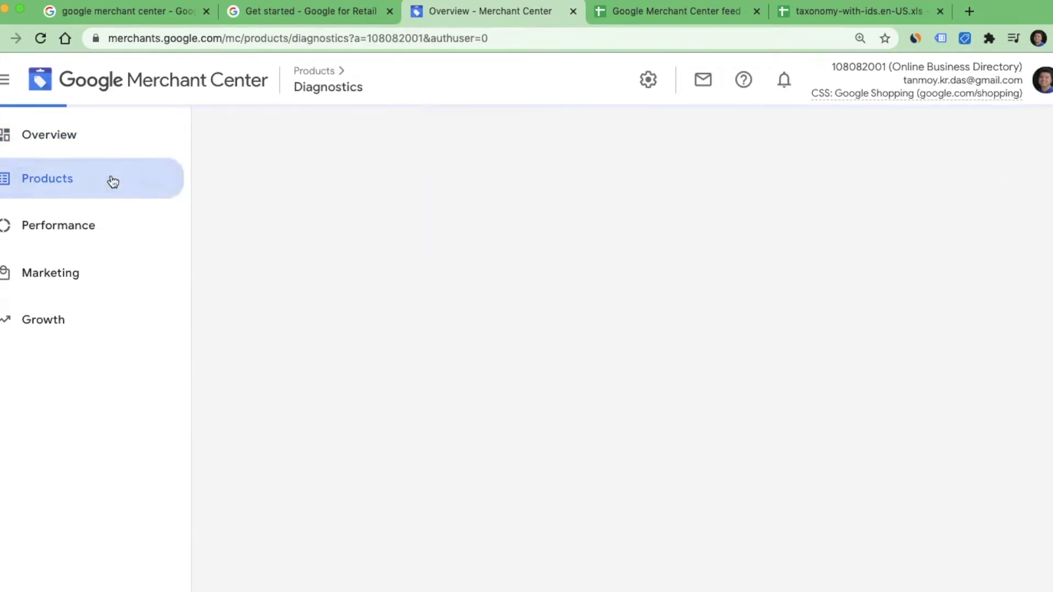
left_click(77, 285)
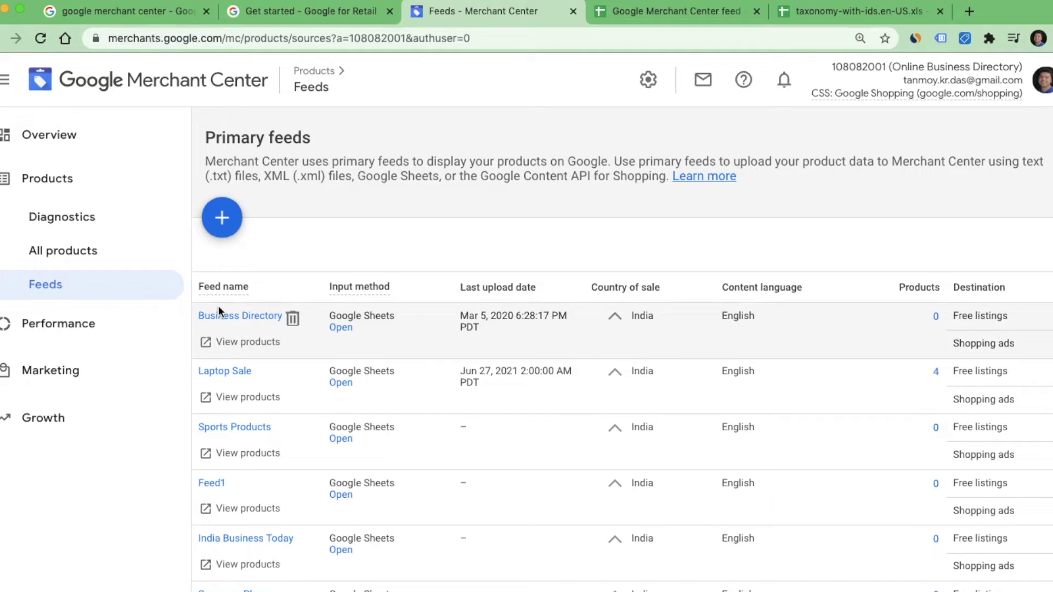
left_click(230, 227)
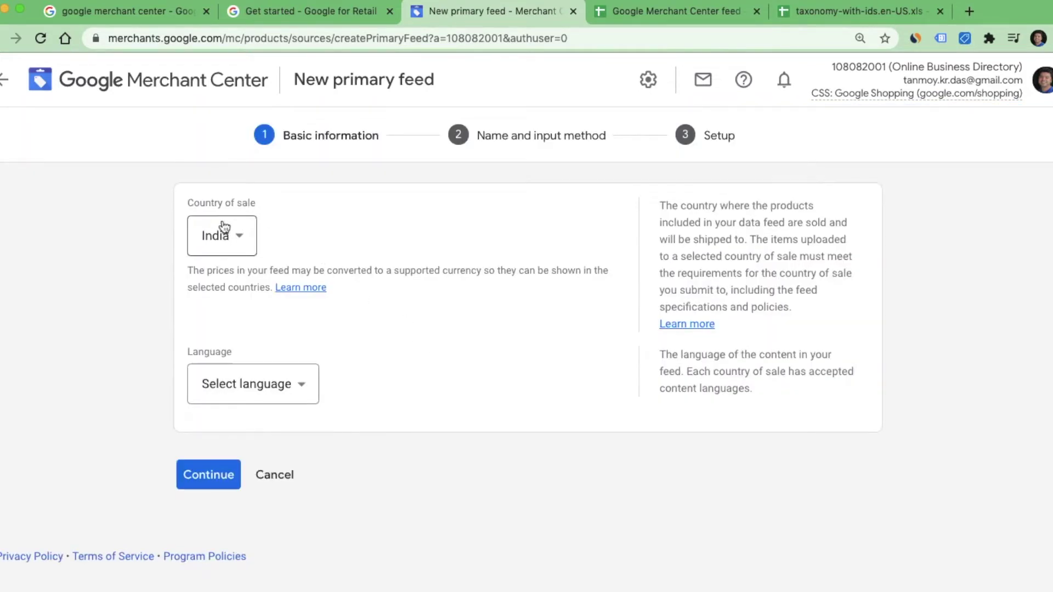
Step: Set the new feed's language to English and continue to the name and input method stage
left_click(303, 391)
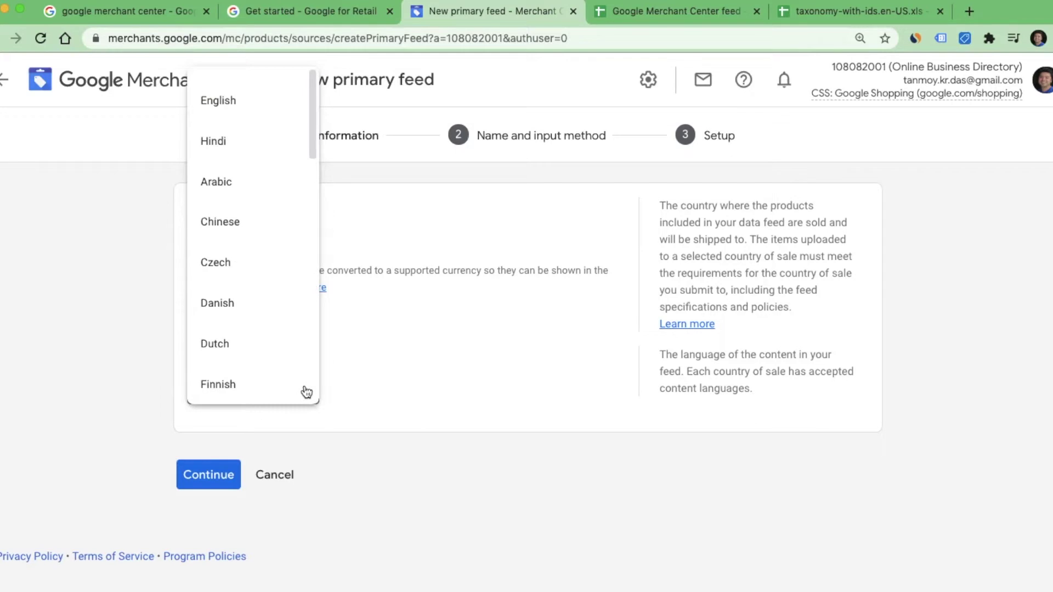
left_click(247, 100)
scroll(417, 375, "down", 3)
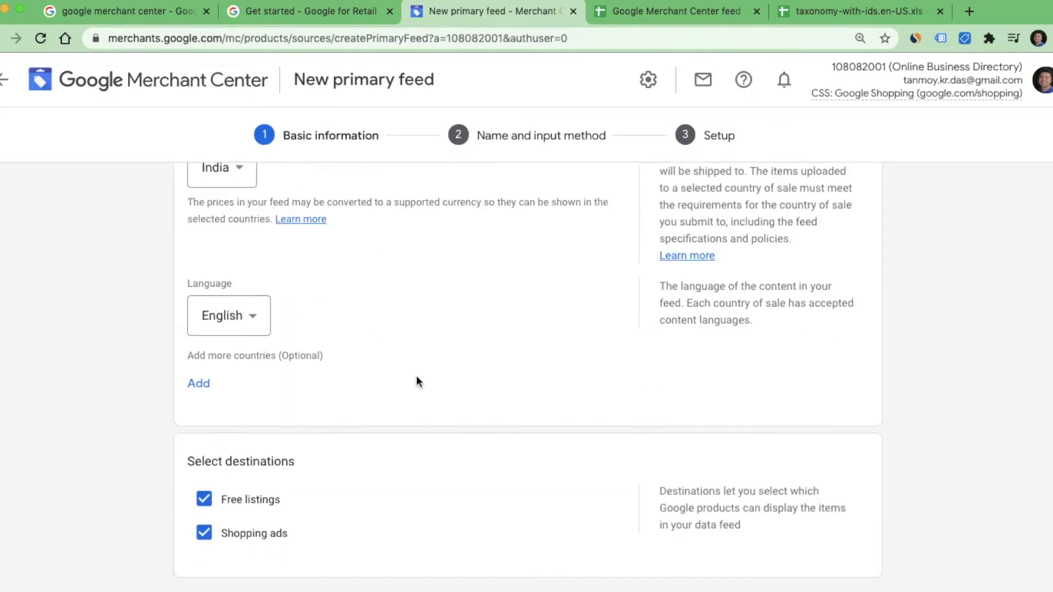
left_click(219, 555)
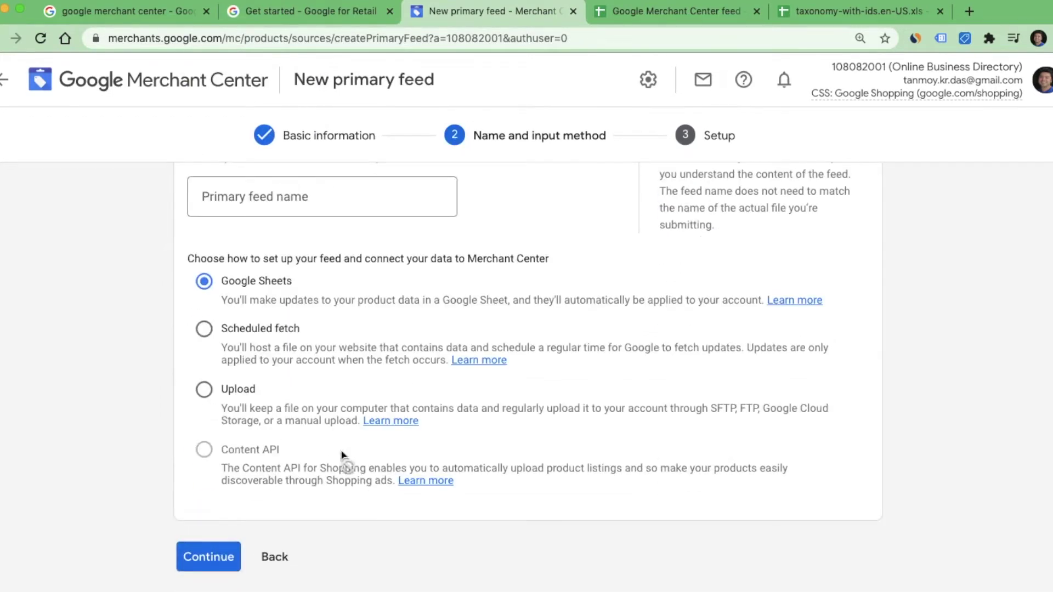
Step: Enter TestJune26 as the primary feed name and try to continue to the setup stage
left_click(301, 196)
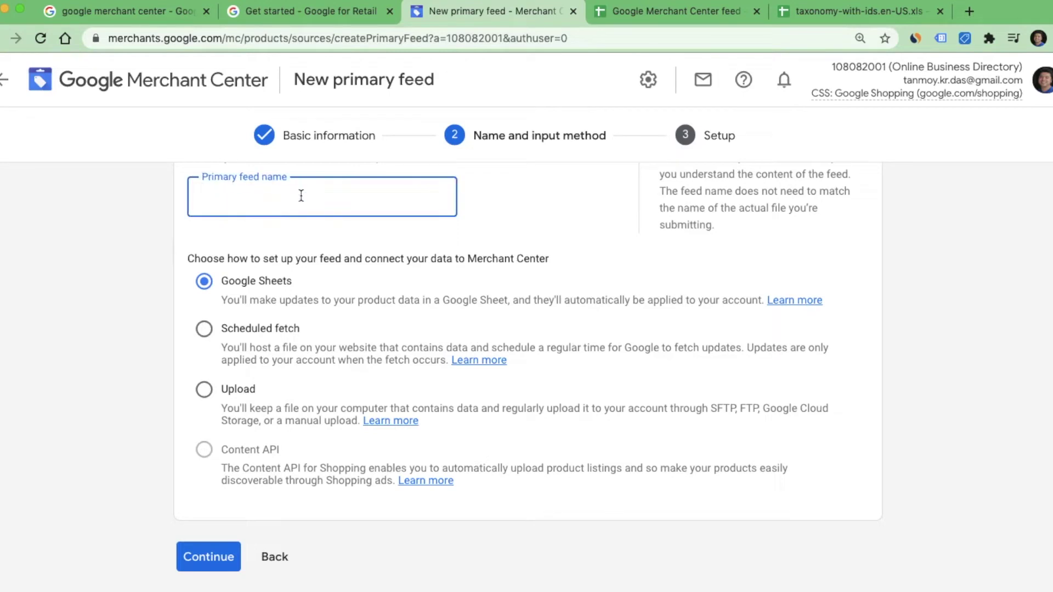
type("TestJune26")
left_click(217, 557)
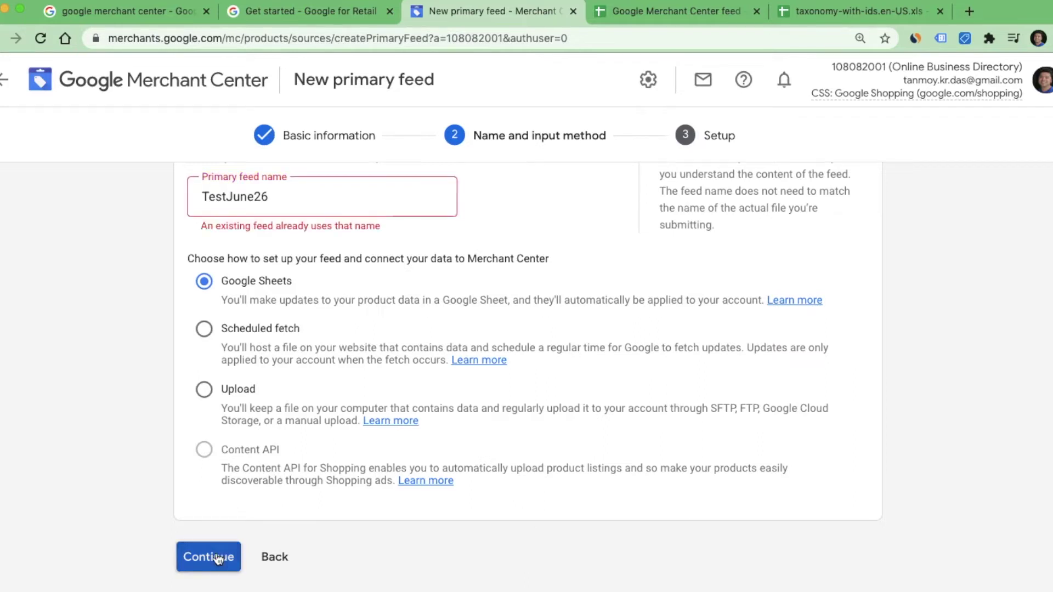
Step: Change the primary feed name to TestJune28 and continue to the setup stage with Google Sheets as input method
left_click(283, 198)
key("BackSpace")
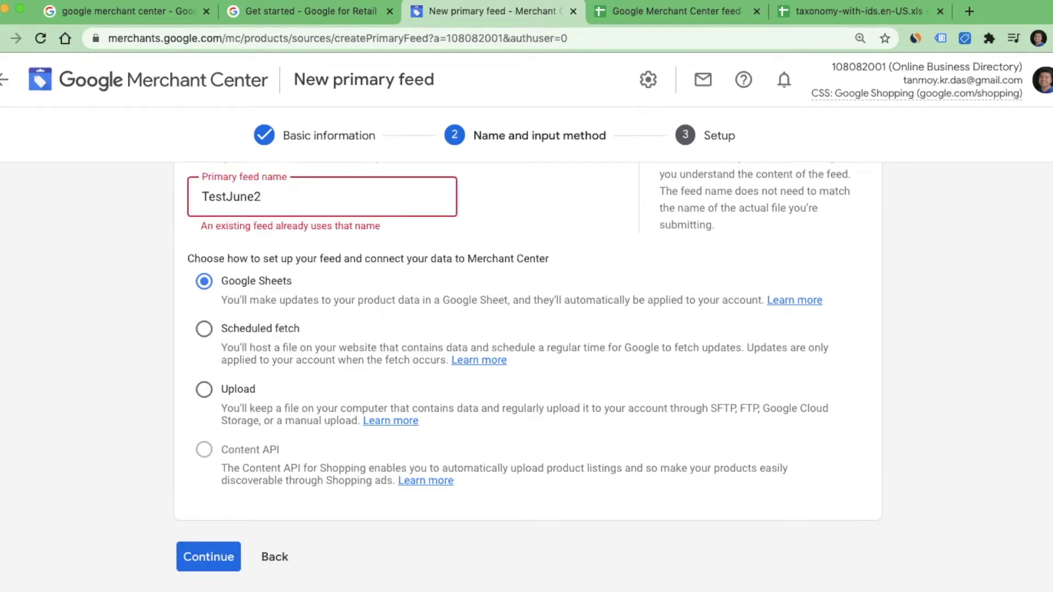
type("8")
left_click(207, 554)
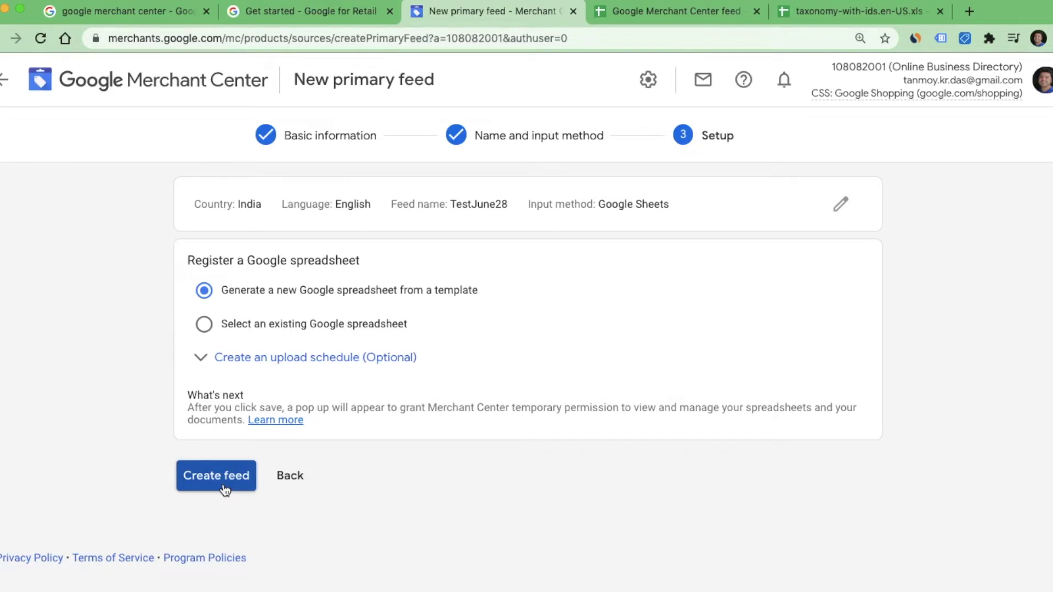
Step: Switch to the TestJuly18 feed spreadsheet and examine its id, title, description and link columns
left_click(693, 11)
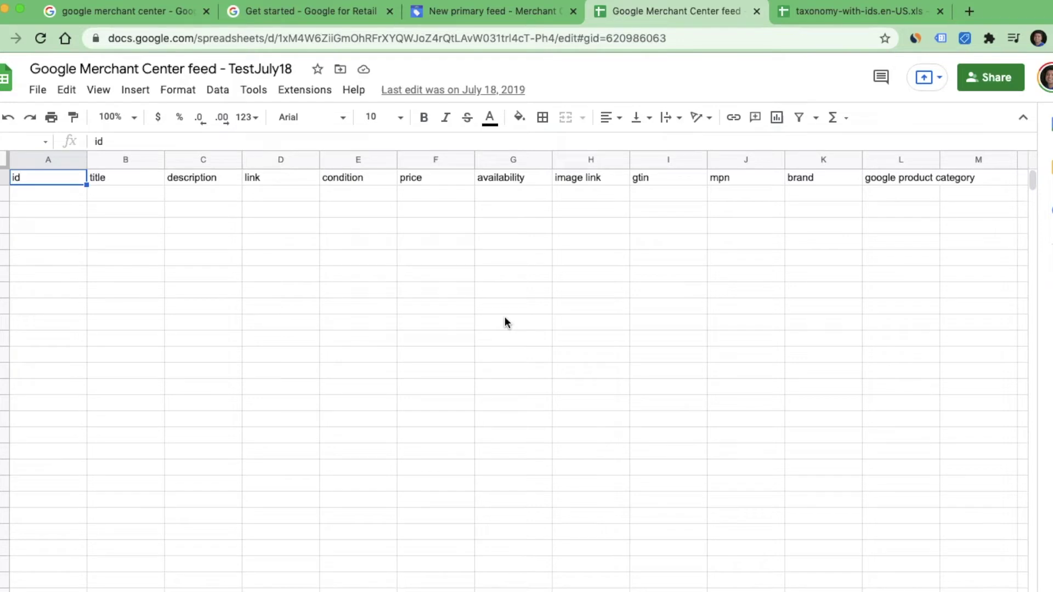
key("Down")
key("Up")
left_click(49, 193)
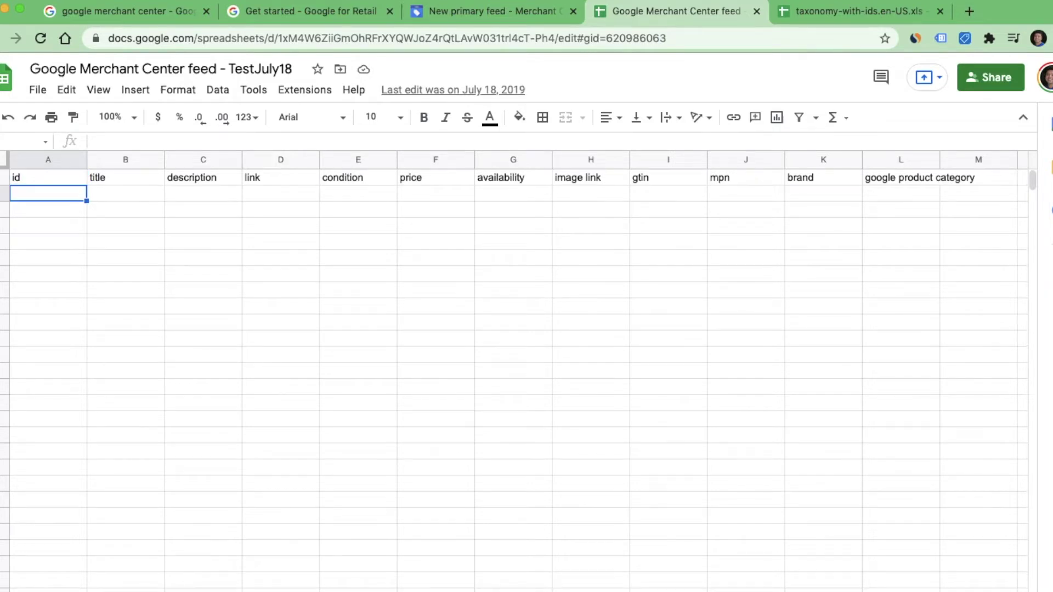
left_click(48, 177)
left_click(49, 193)
left_click(48, 177)
left_click(125, 177)
left_click(125, 193)
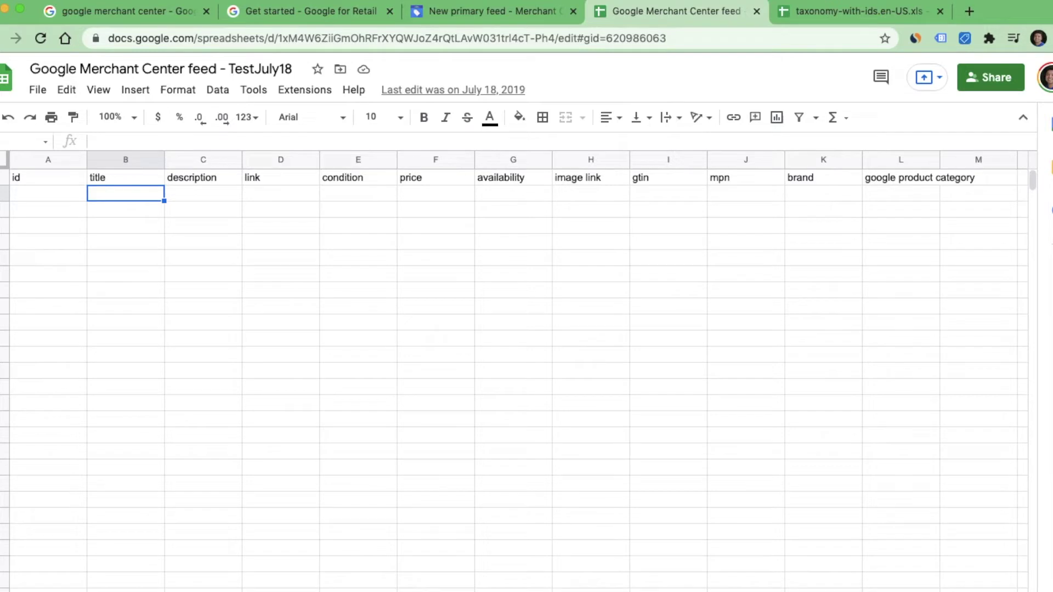
left_click(203, 193)
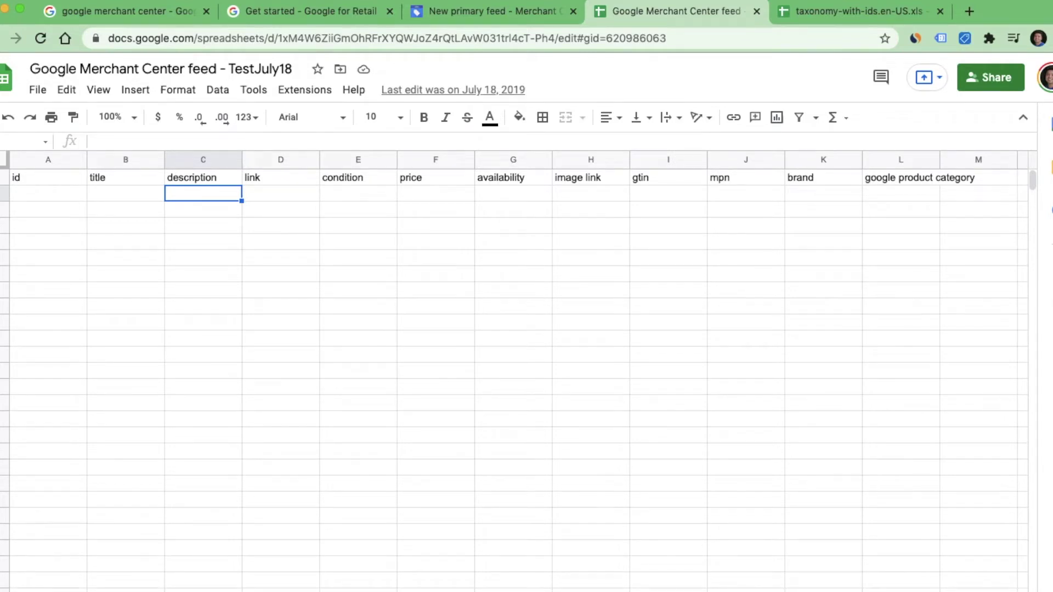
left_click(280, 193)
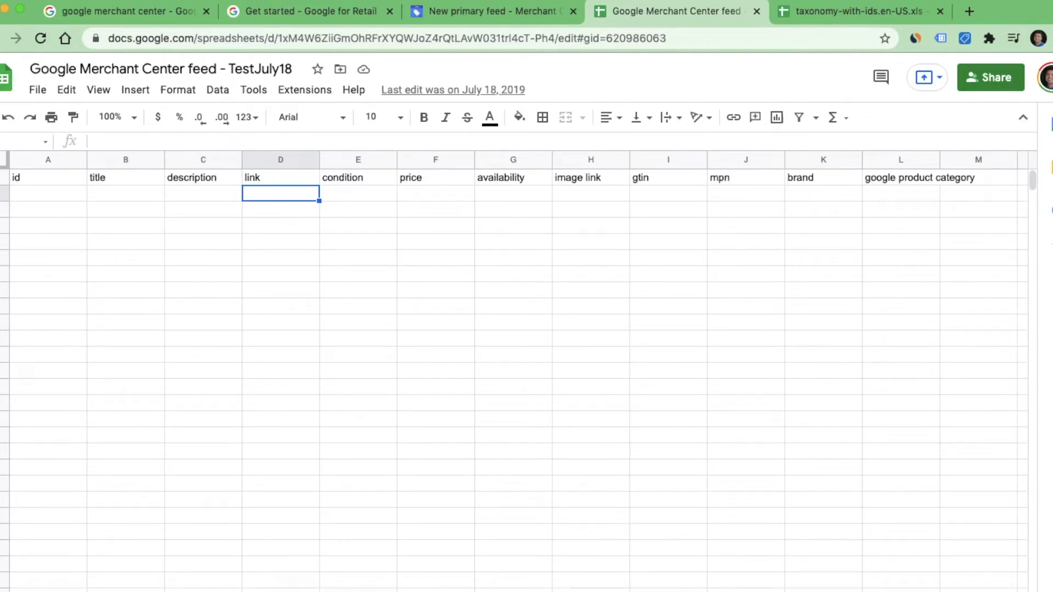
Step: Examine the feed spreadsheet's remaining columns from condition, price and availability through gtin, mpn, brand and google product category
key("Right")
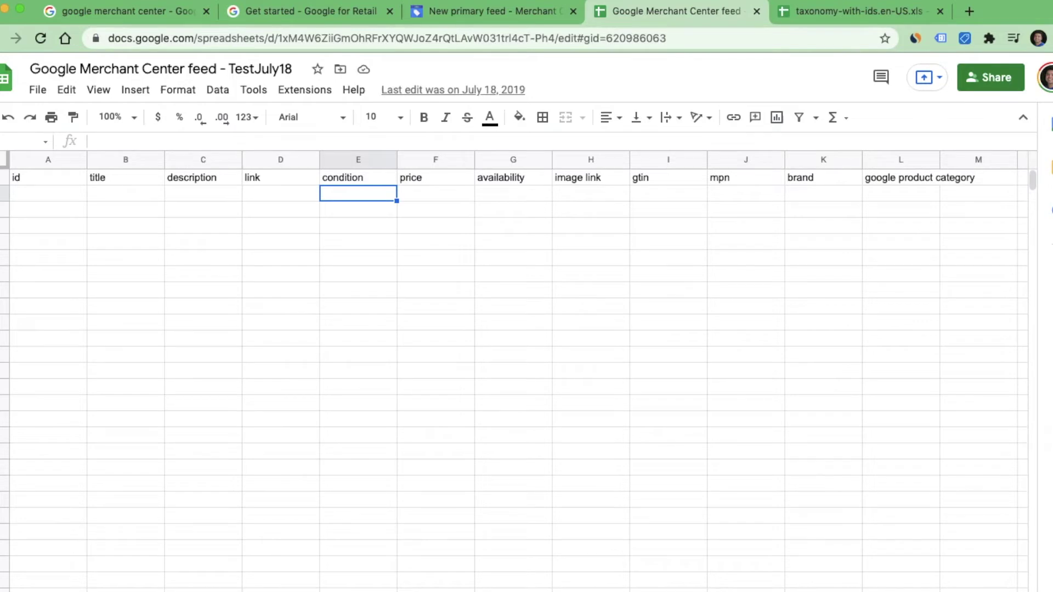
key("Tab")
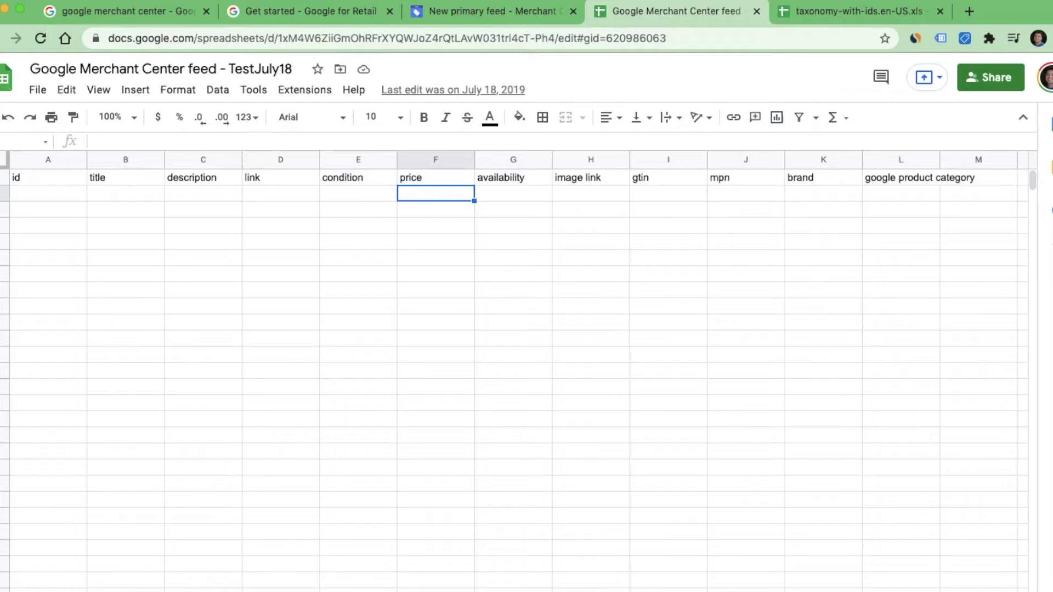
key("Tab")
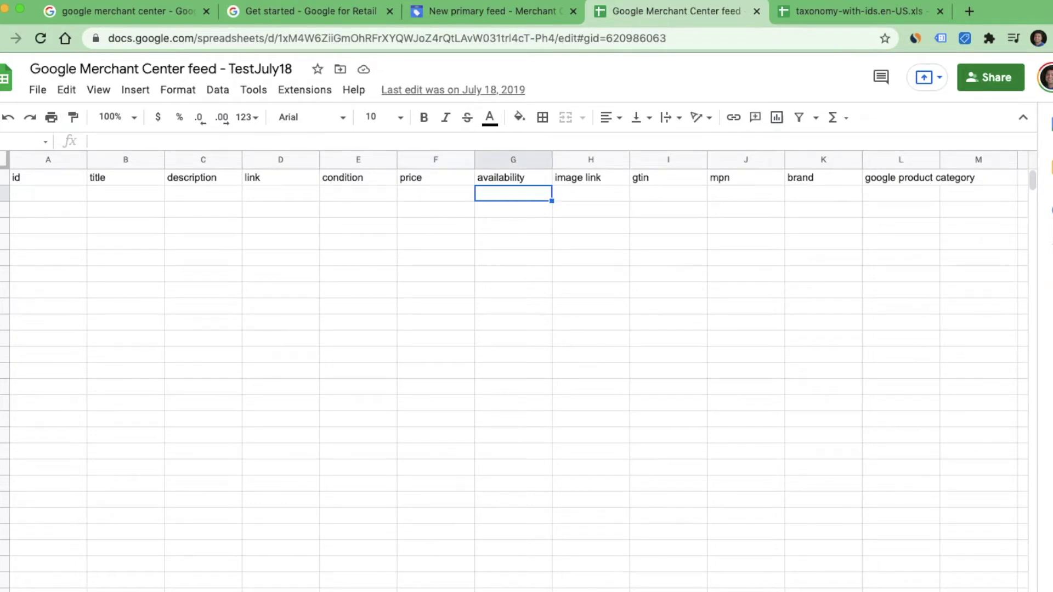
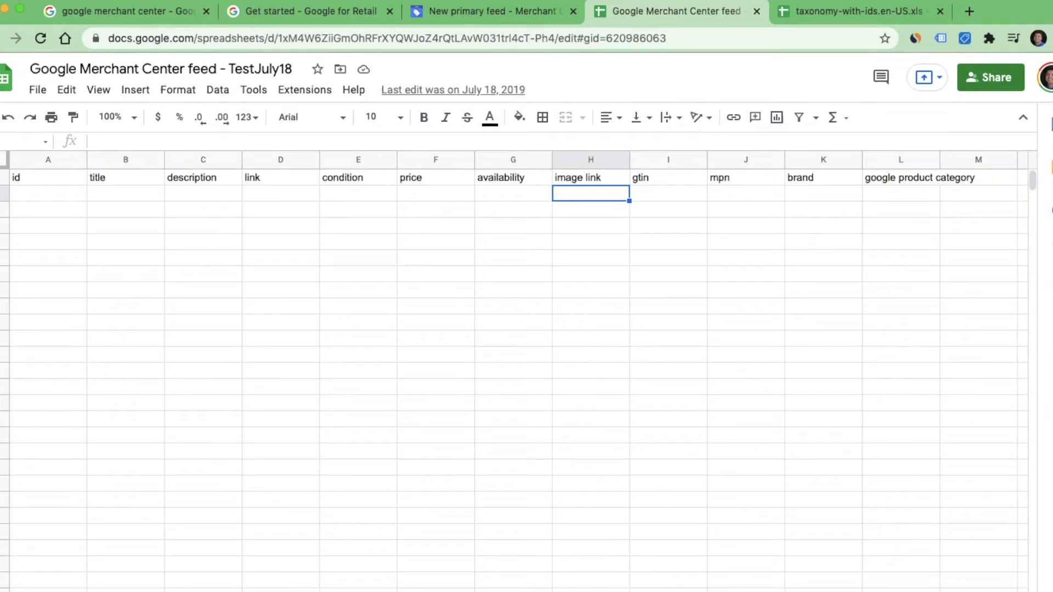
left_click(668, 193)
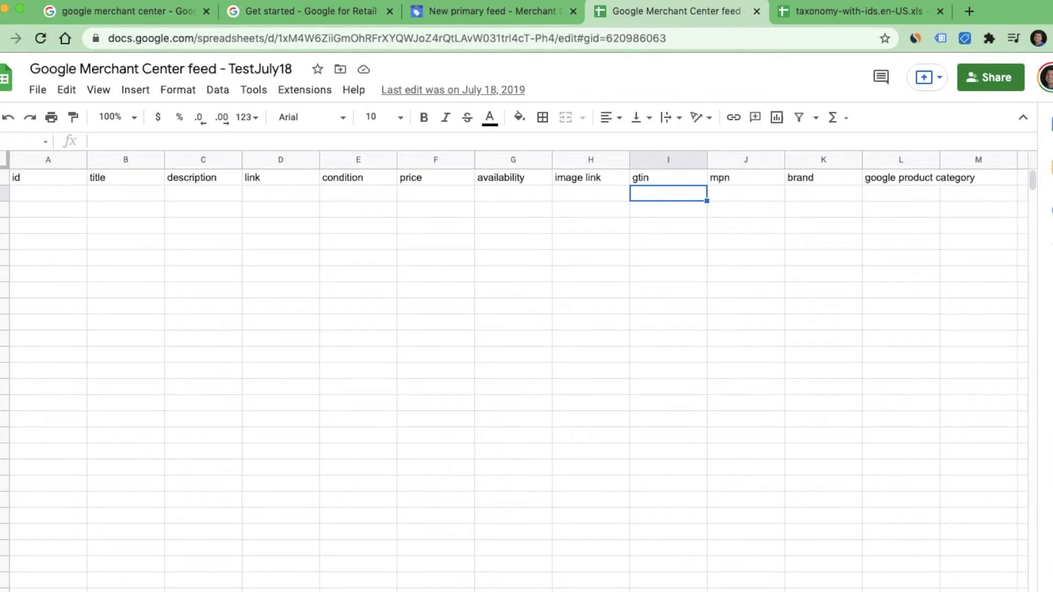
key("Right")
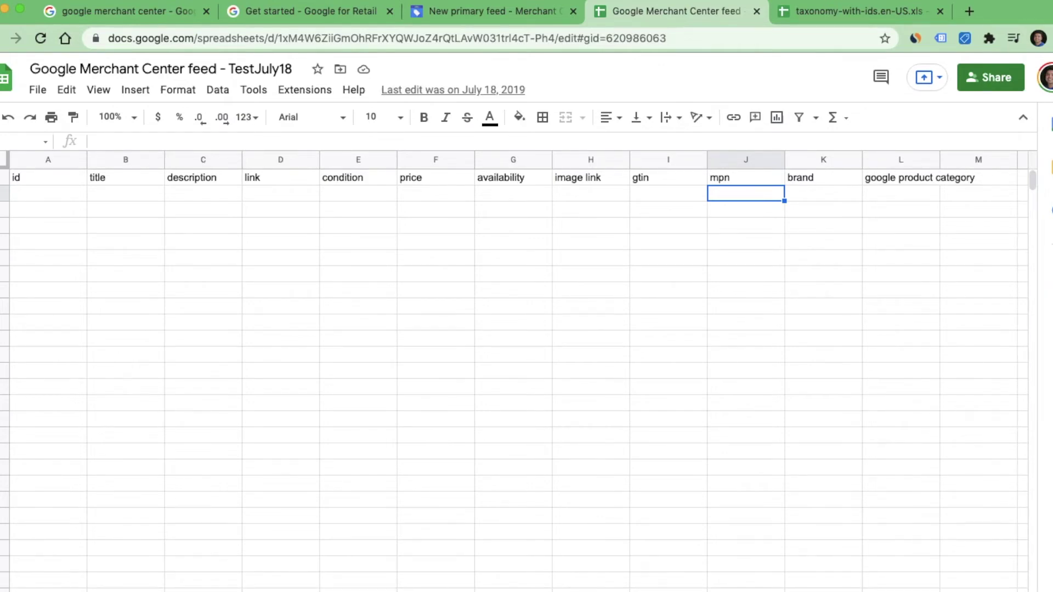
key("Right")
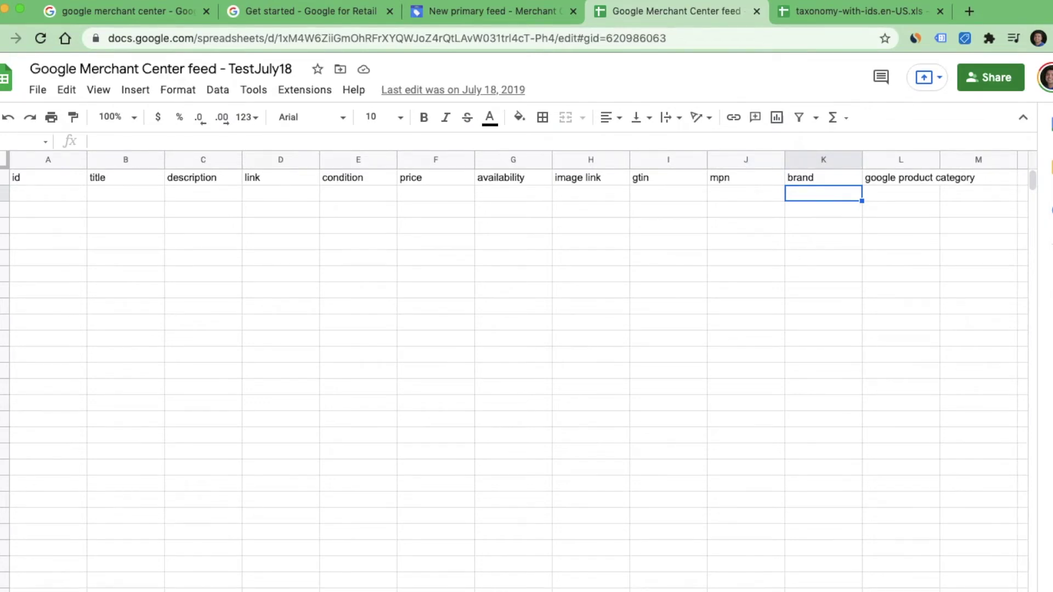
key("Right")
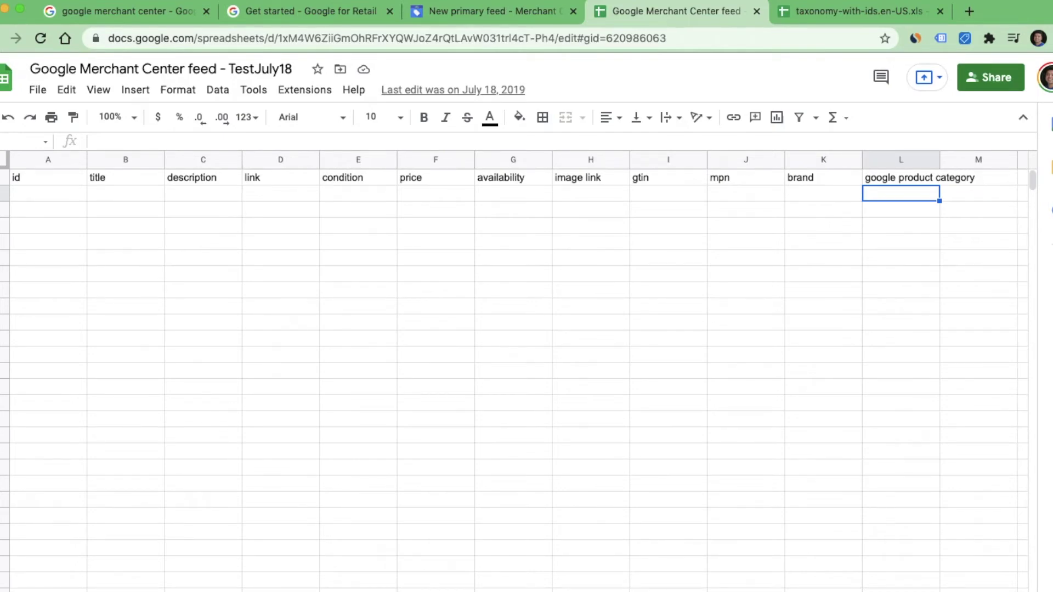
Step: Switch to the taxonomy-with-ids.en-US.xls spreadsheet and look through the Google product categories and their IDs
left_click(858, 11)
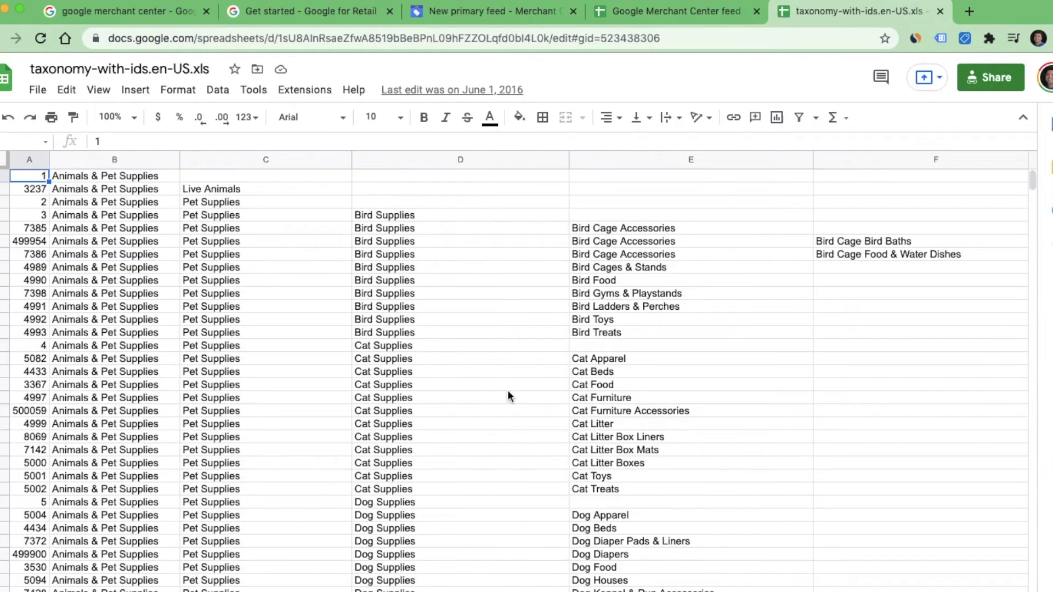
scroll(508, 396, "down", 15)
scroll(508, 396, "down", 20)
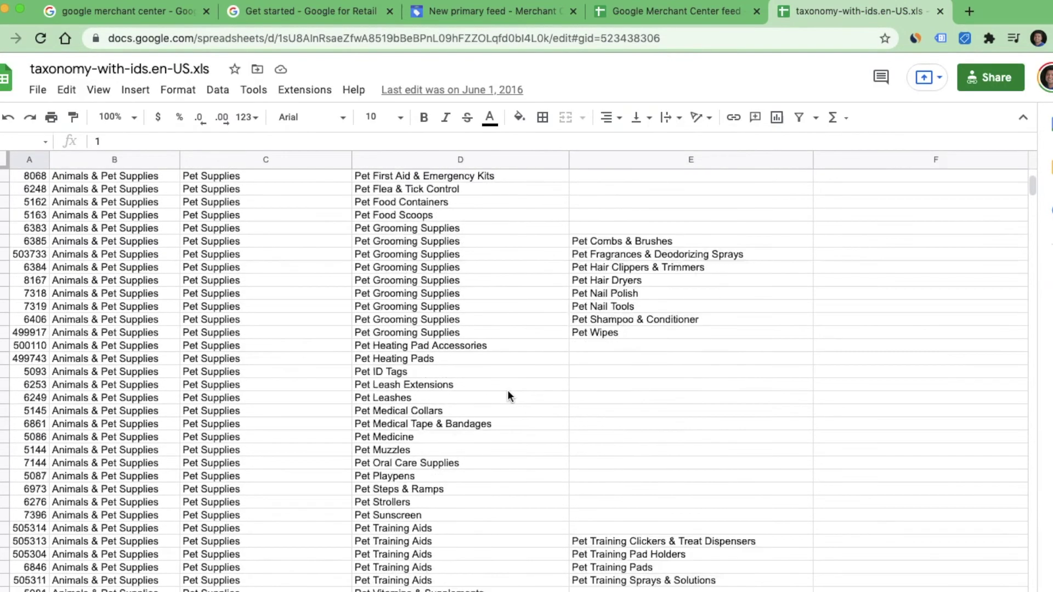
scroll(507, 392, "down", 20)
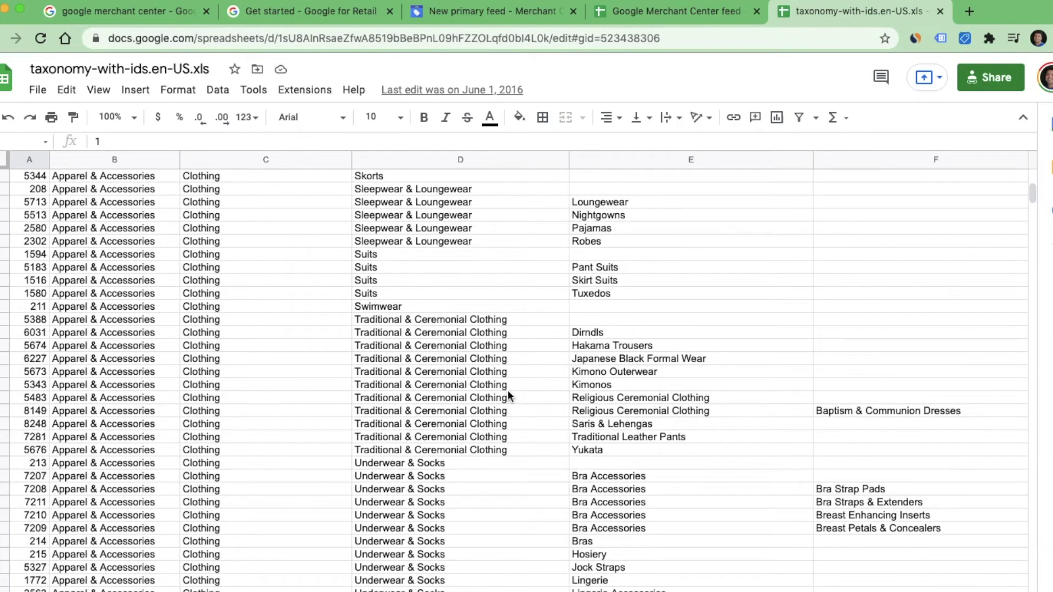
scroll(507, 392, "down", 13)
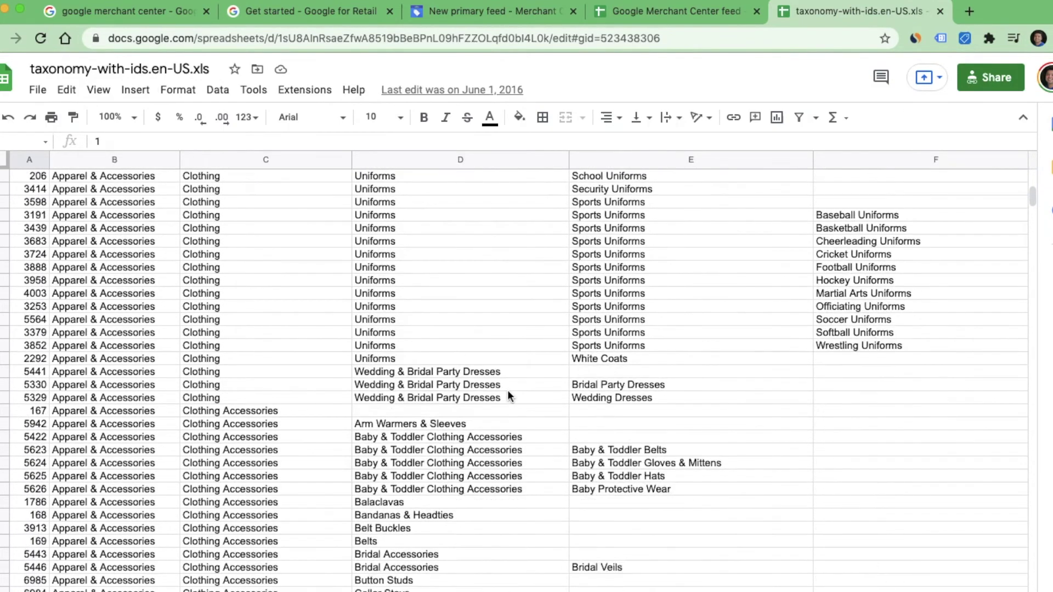
Step: Search the taxonomy sheet for "laptop" and locate the Laptops category row under Electronics > Computers
scroll(507, 394, "up", 20)
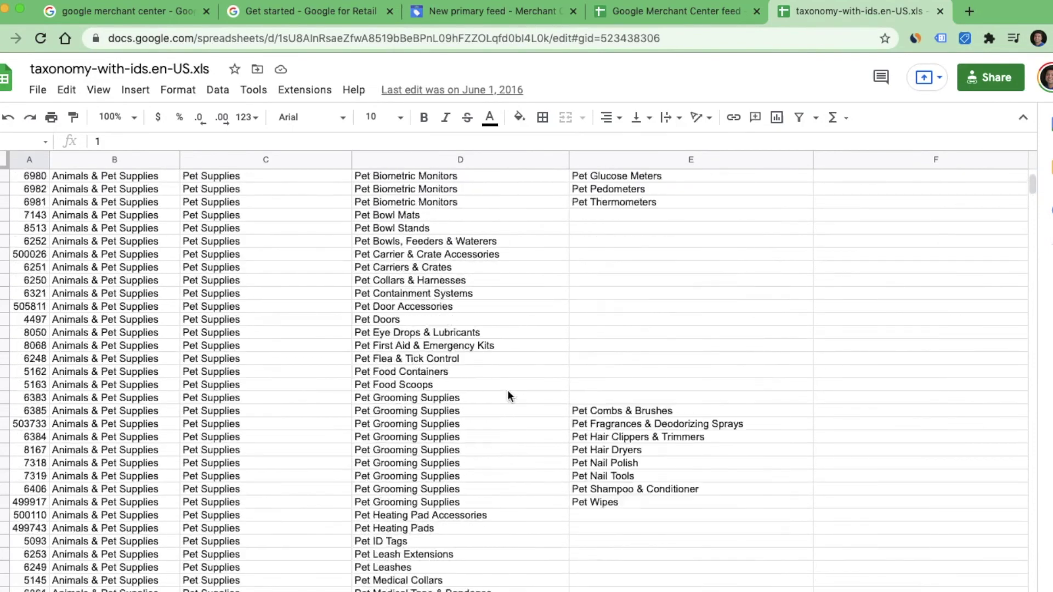
scroll(508, 392, "up", 5)
key("super+f")
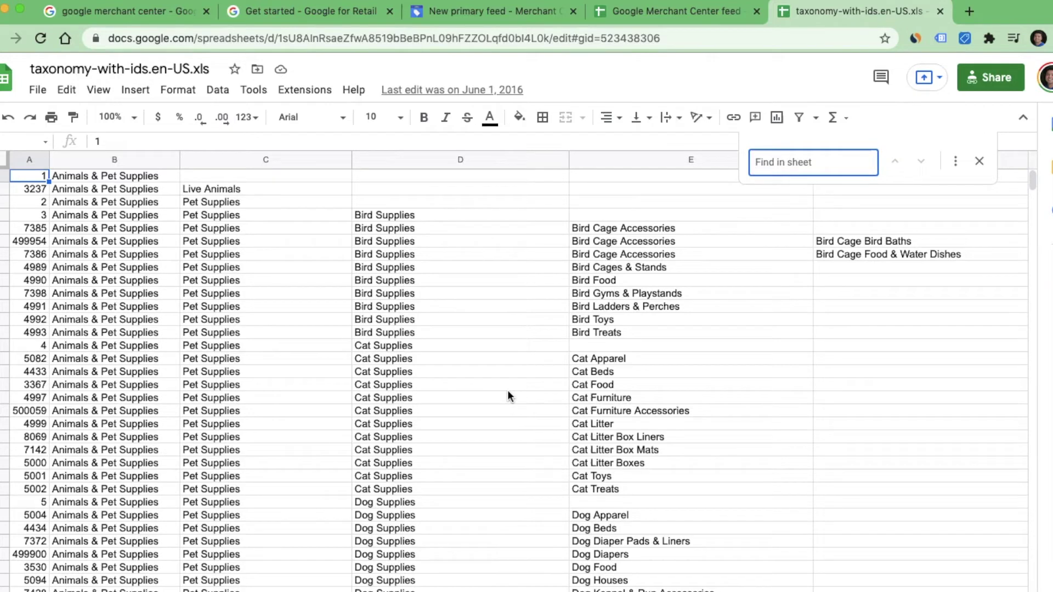
type("laptop")
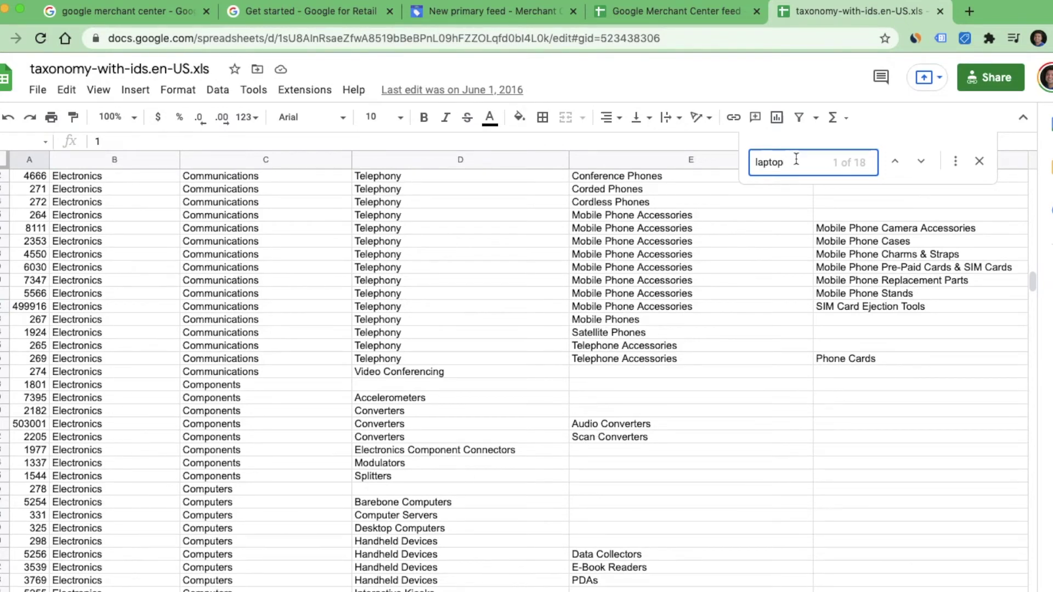
scroll(498, 397, "down", 5)
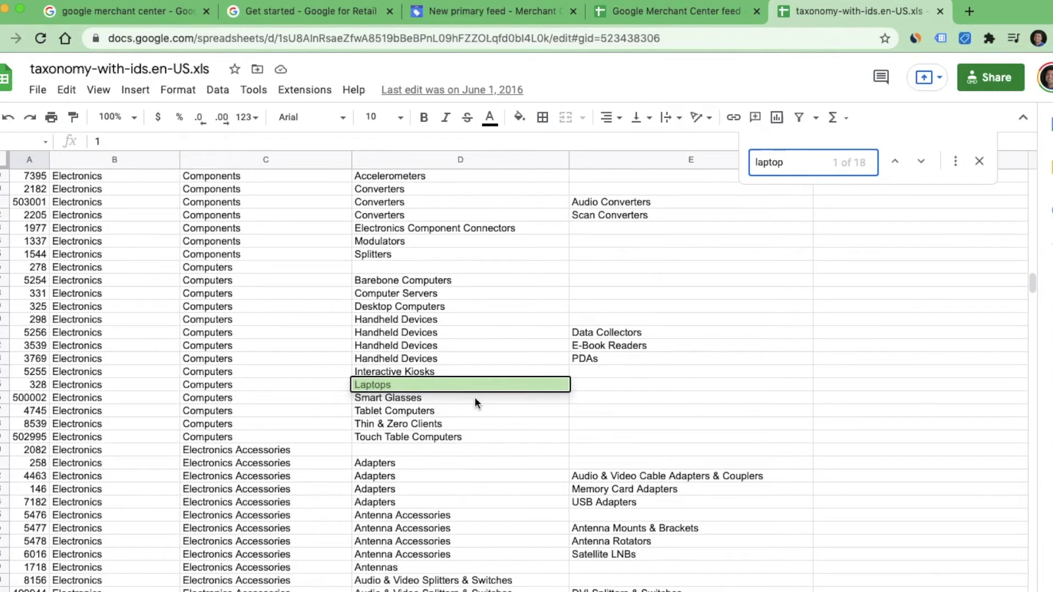
Step: Copy the Laptops category ID 328 into the first product row of the TestJuly18 feed's google product category column
left_click(411, 385)
key("Left")
key("Left")
key("Left")
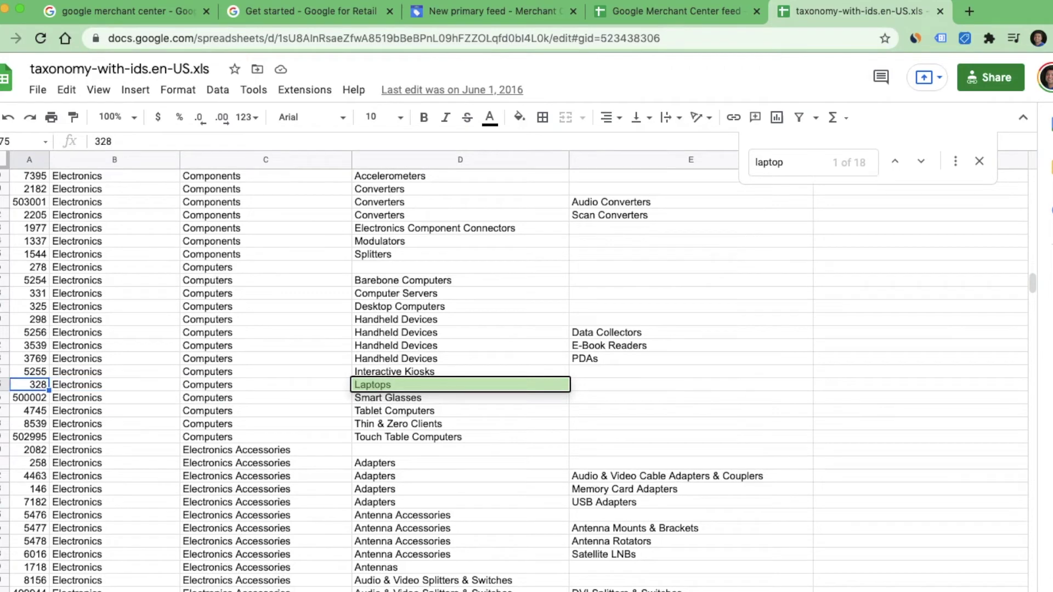
key("super+c")
left_click(685, 12)
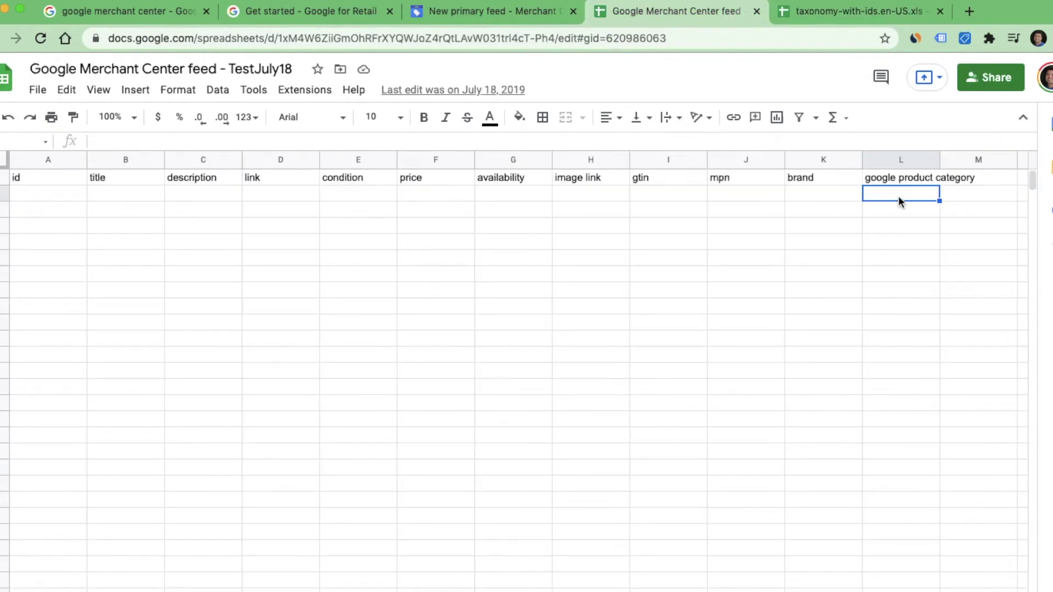
key("super+v")
key("Down")
key("Down")
key("Down")
key("Down")
key("Down")
key("Down")
key("Down")
key("Down")
key("Down")
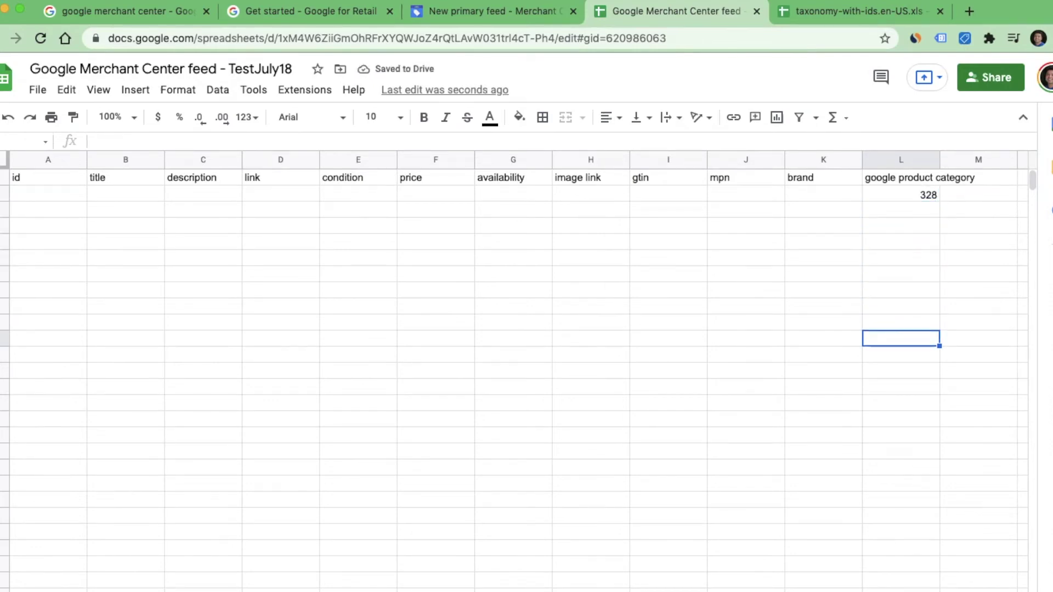
key("Up")
key("Up")
key("Up")
key("Up")
key("Up")
key("Up")
key("Up")
key("Up")
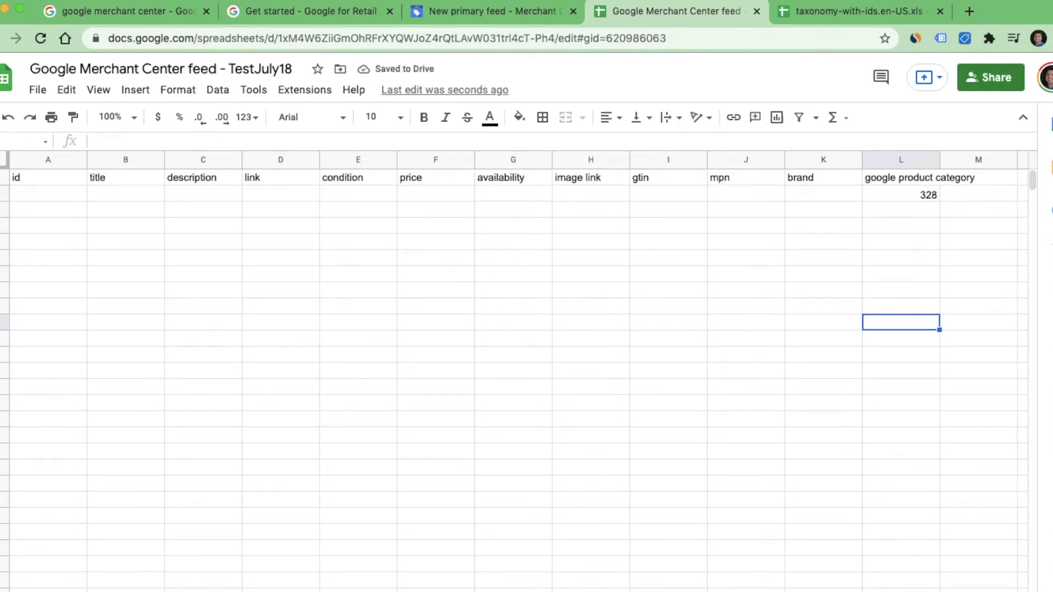
key("Down")
key("Down")
key("Down")
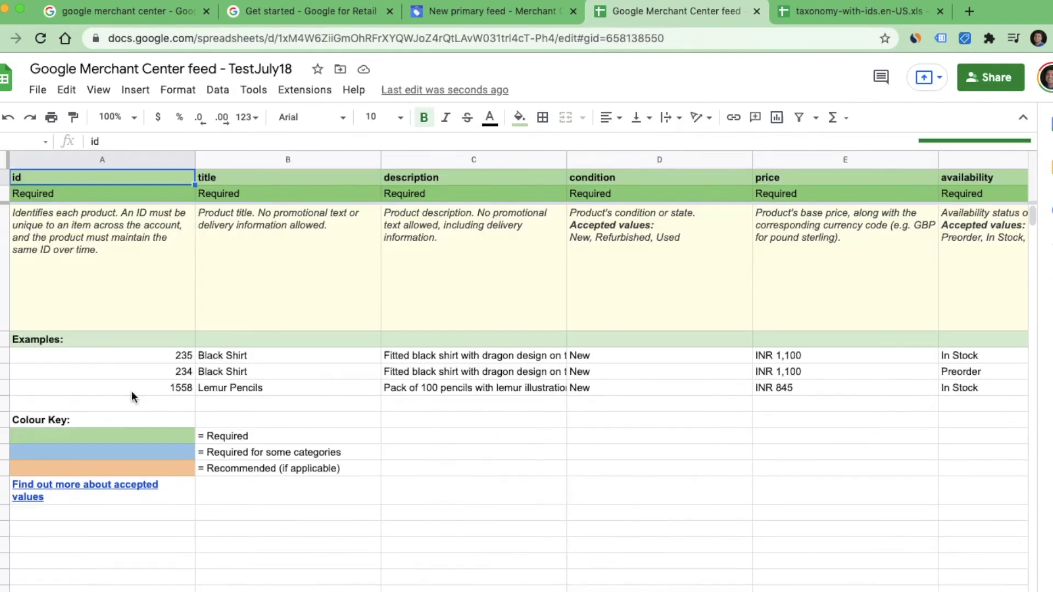
Step: Examine the feed's example products across the title, description, condition, price, availability, link and image link columns
left_click(156, 365)
key("Up")
key("Right")
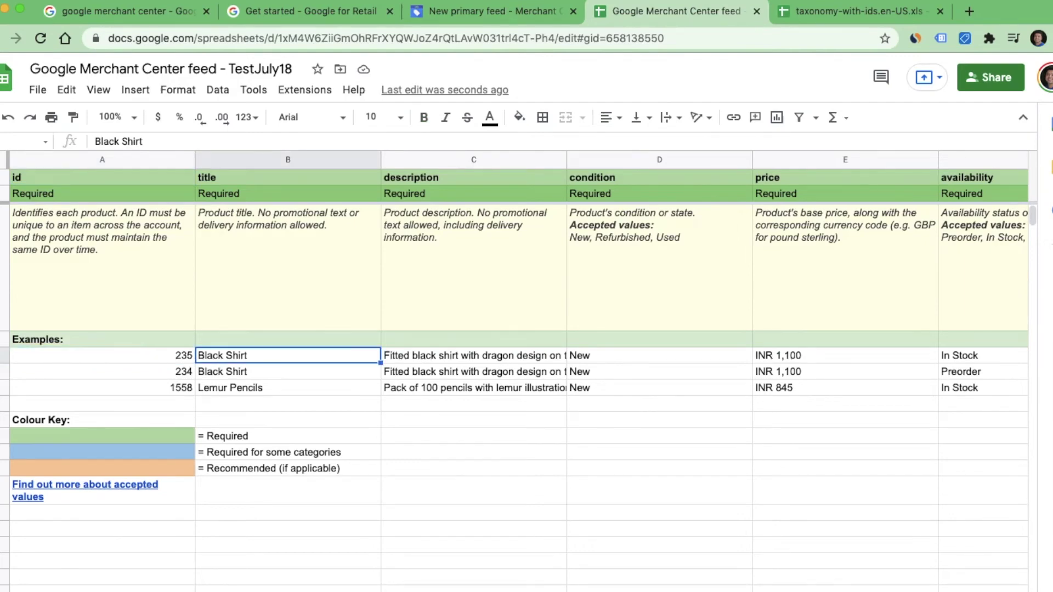
key("Down")
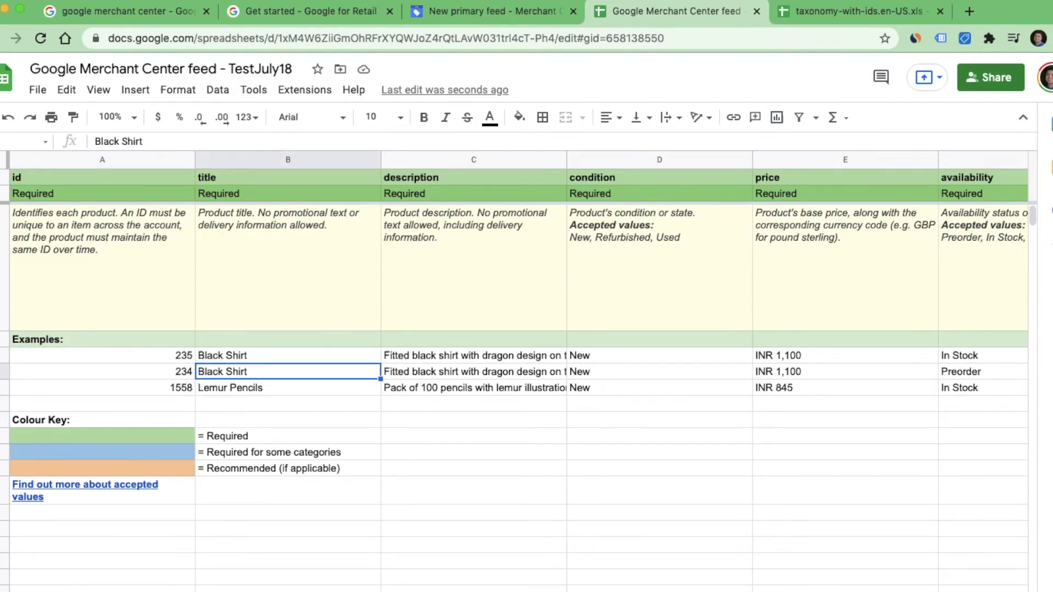
key("Right")
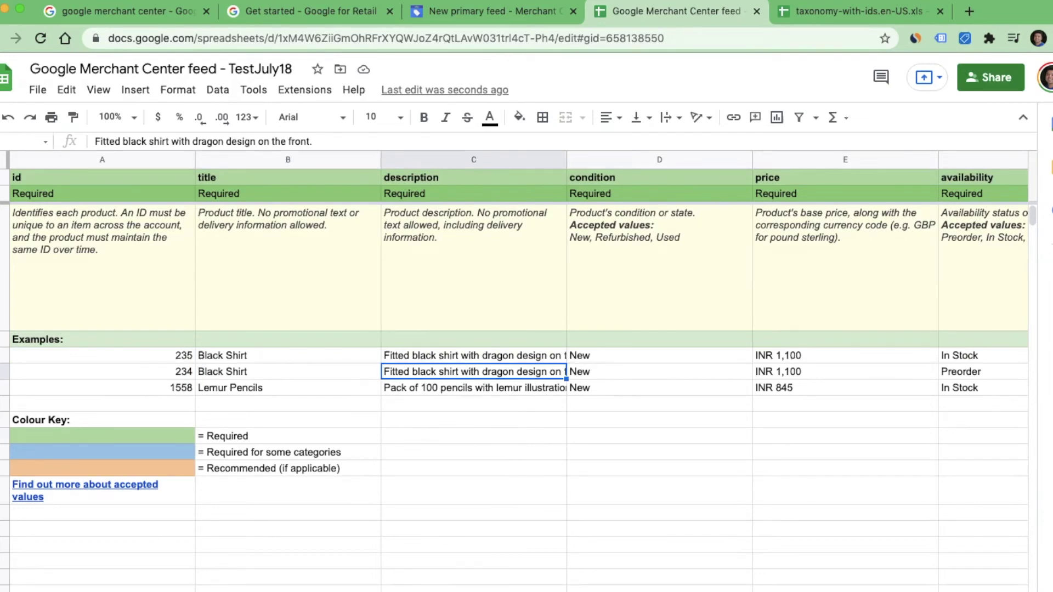
key("Right")
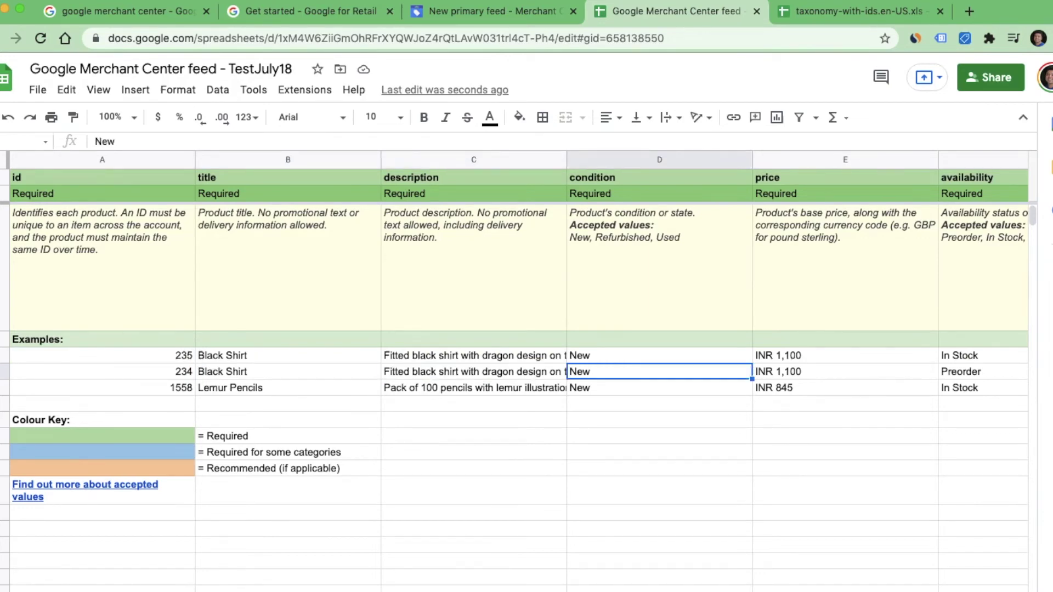
key("Right")
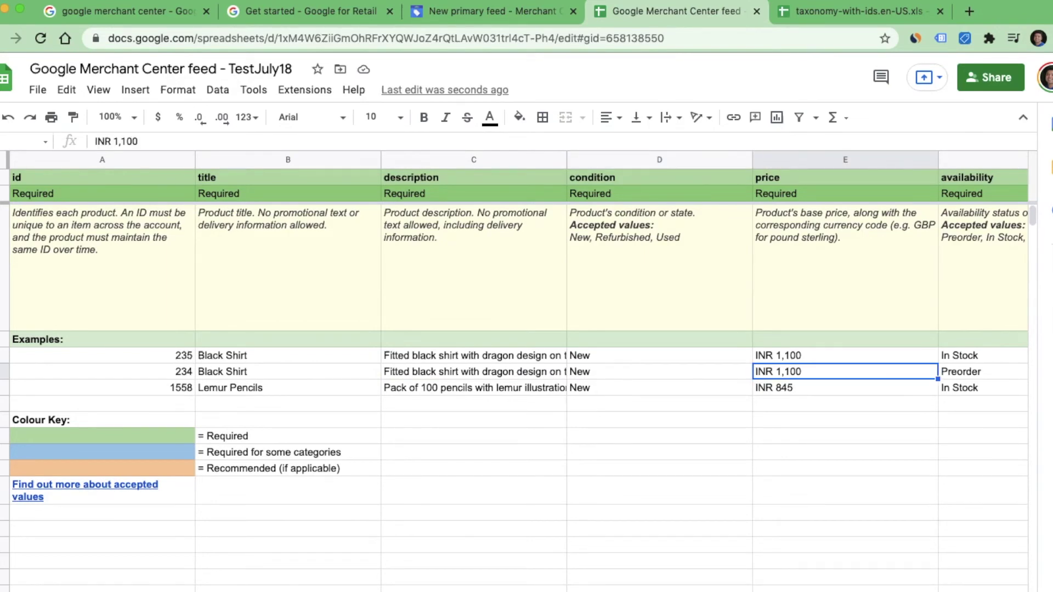
key("Right")
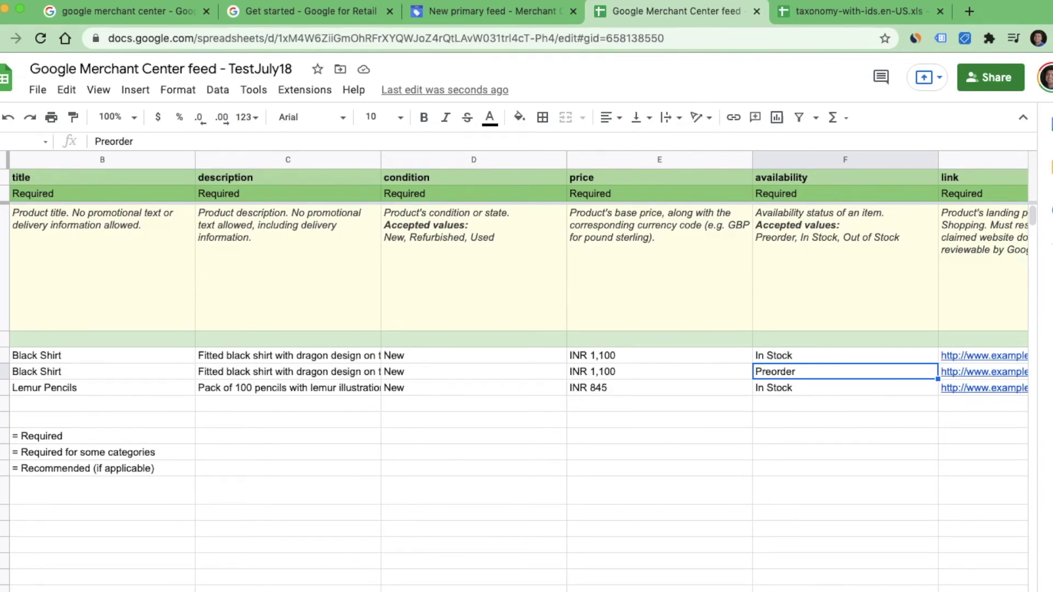
key("Right")
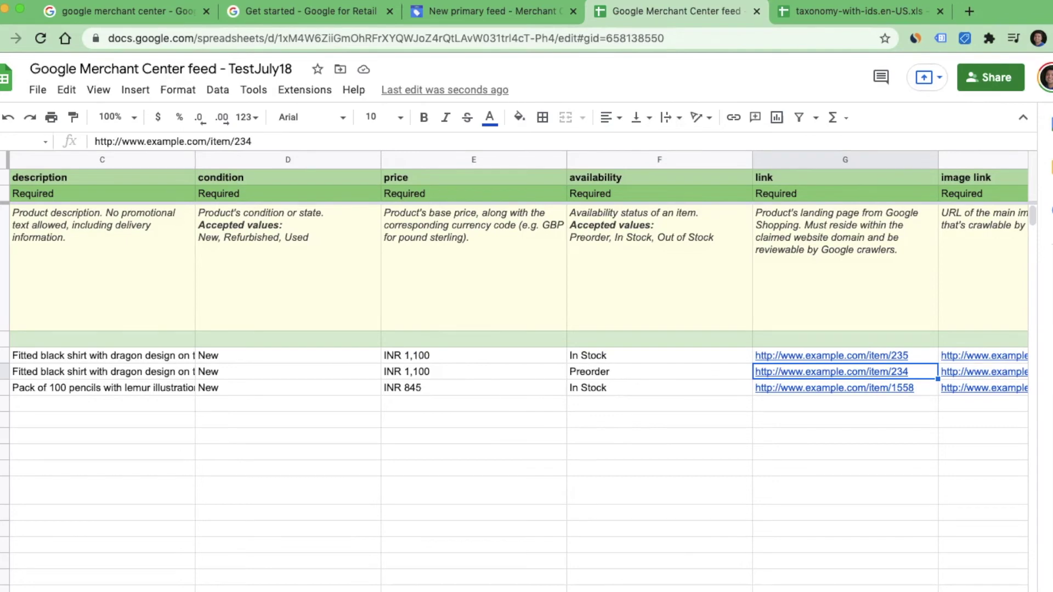
key("Right")
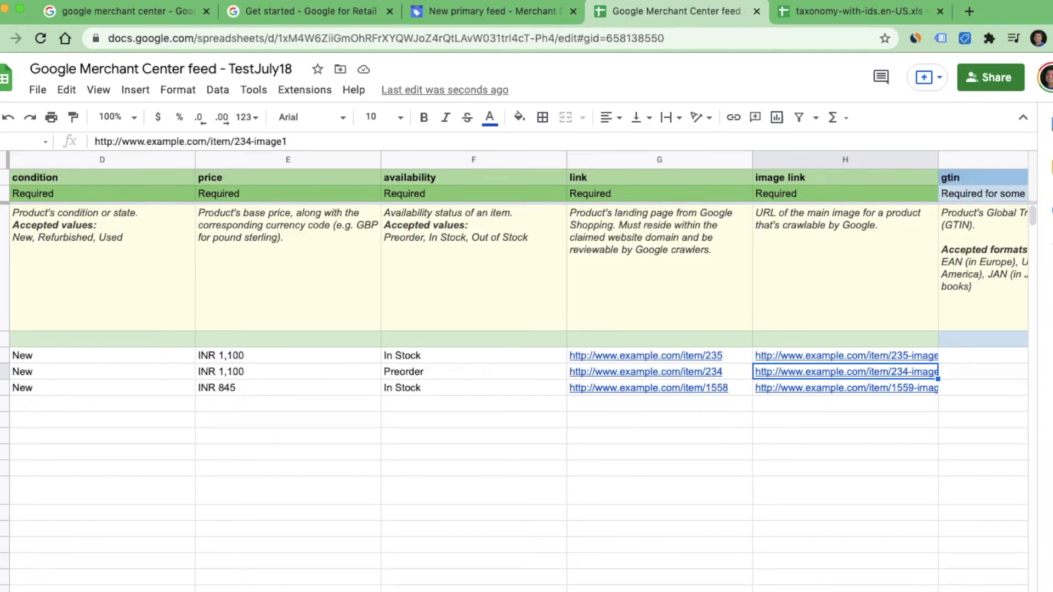
Step: Examine the Lemur Pencils example's gtin, mpn and brand columns, ending back at its image link
key("Right")
key("Down")
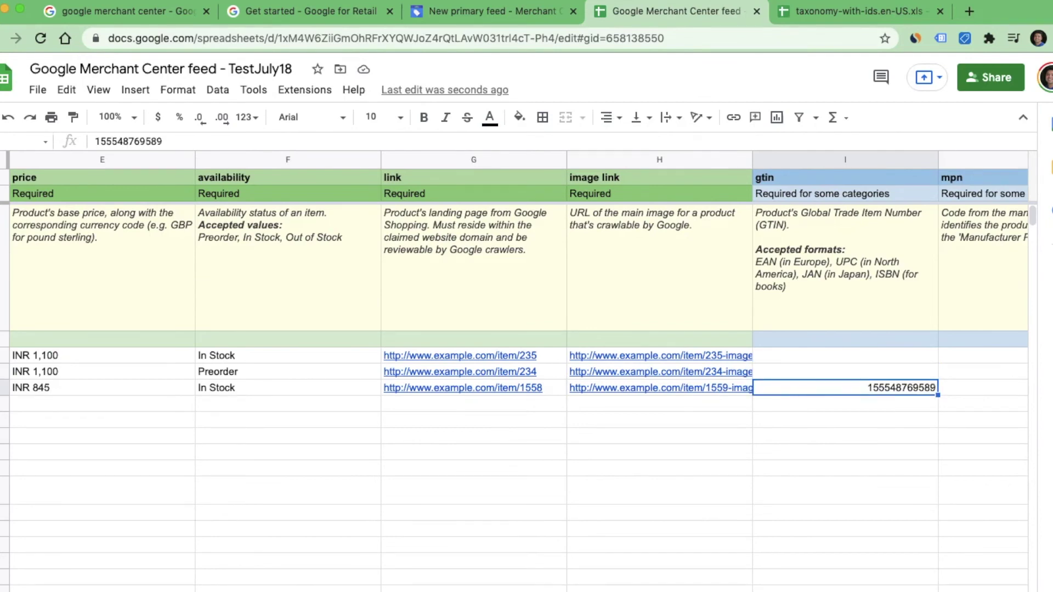
key("Right")
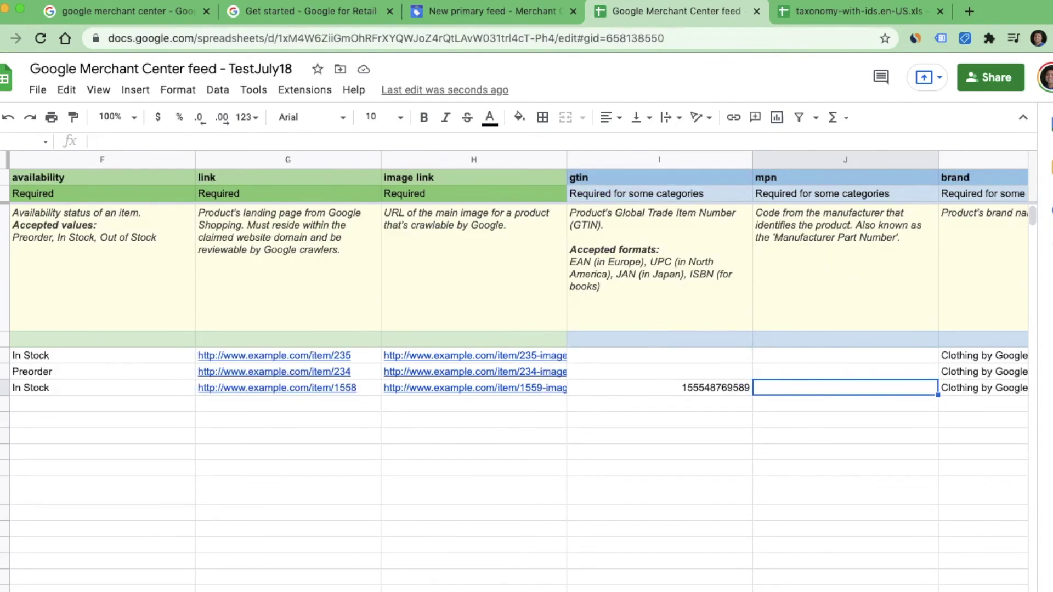
key("Right")
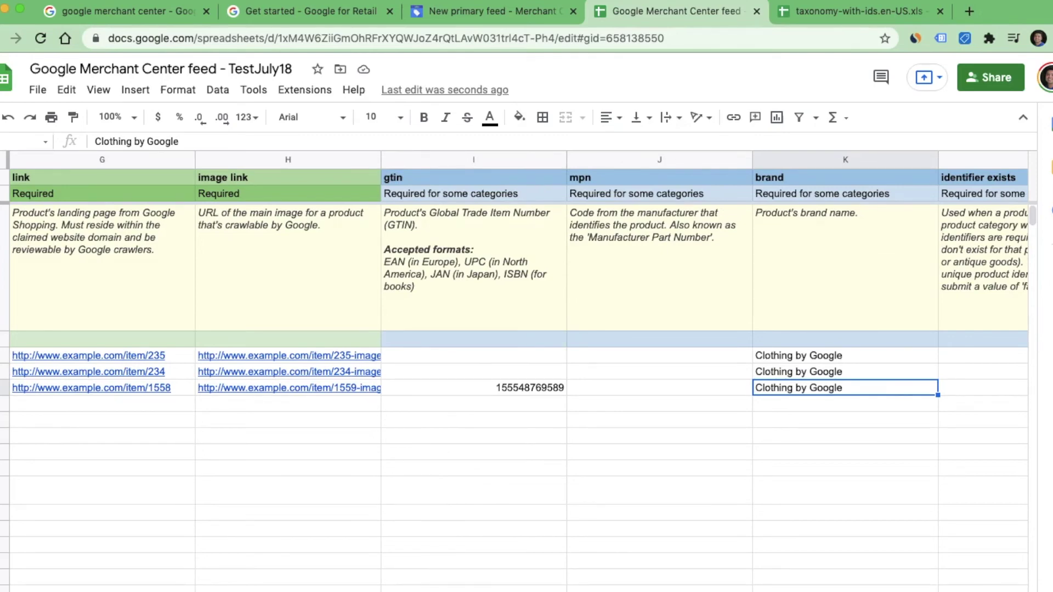
key("Left")
key("Left")
key("Left")
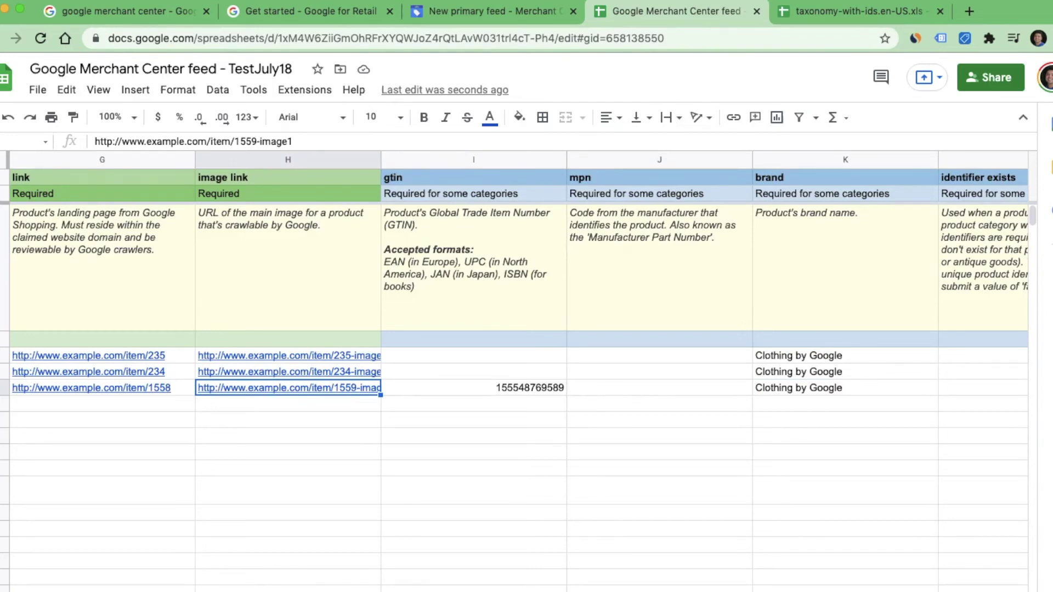
Step: Review the required column headers from image link back to id, along with the gtin header
left_click_drag(284, 180, 5, 177)
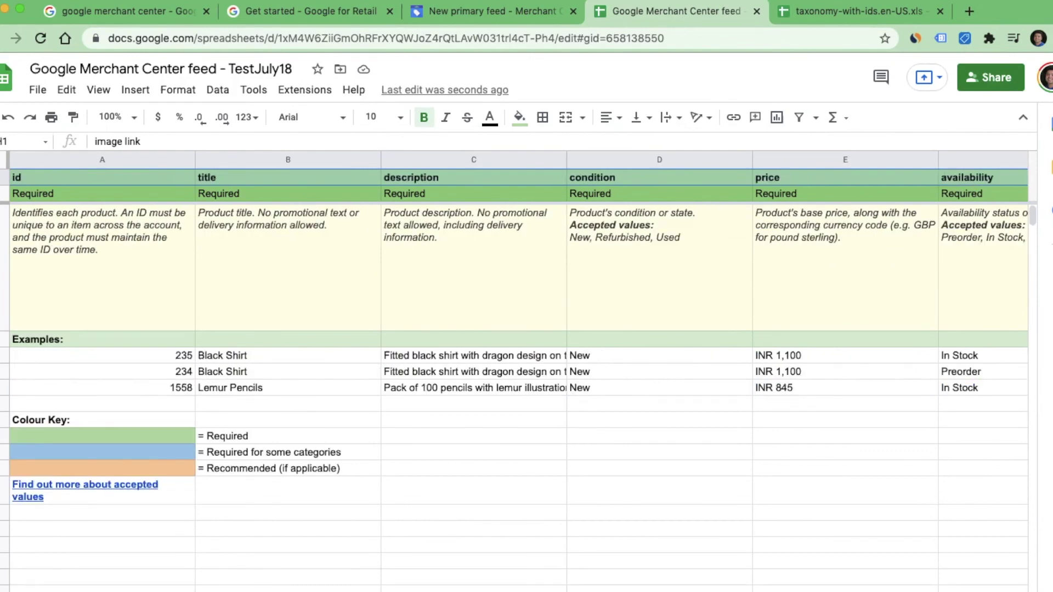
key("Right")
key("Right")
left_click(658, 177)
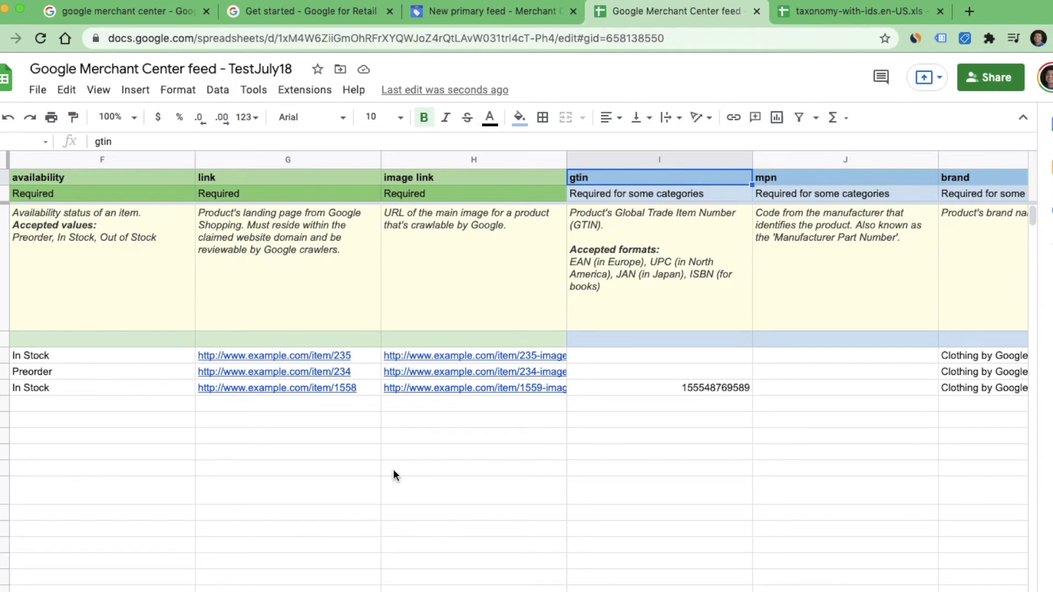
Step: Switch to Google Merchant Center and leave the new primary feed setup without saving, going to the overview page
left_click(455, 15)
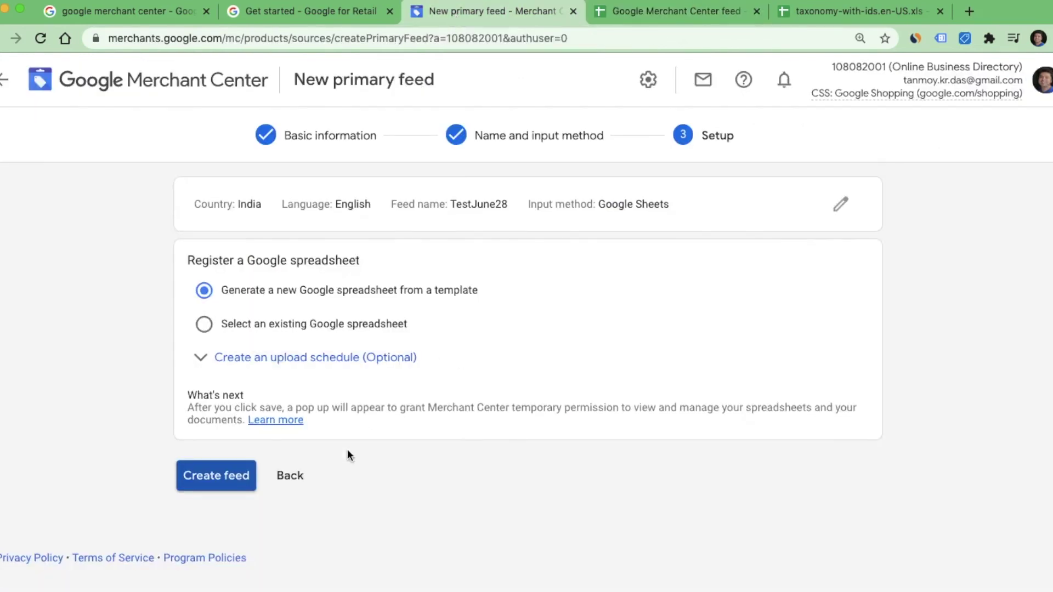
left_click(294, 474)
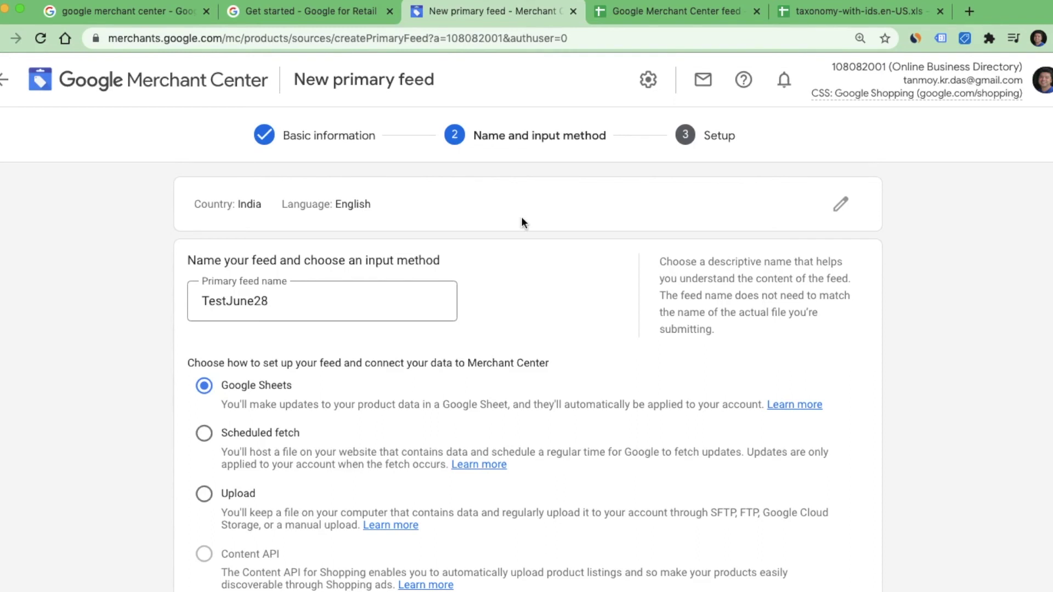
left_click(86, 88)
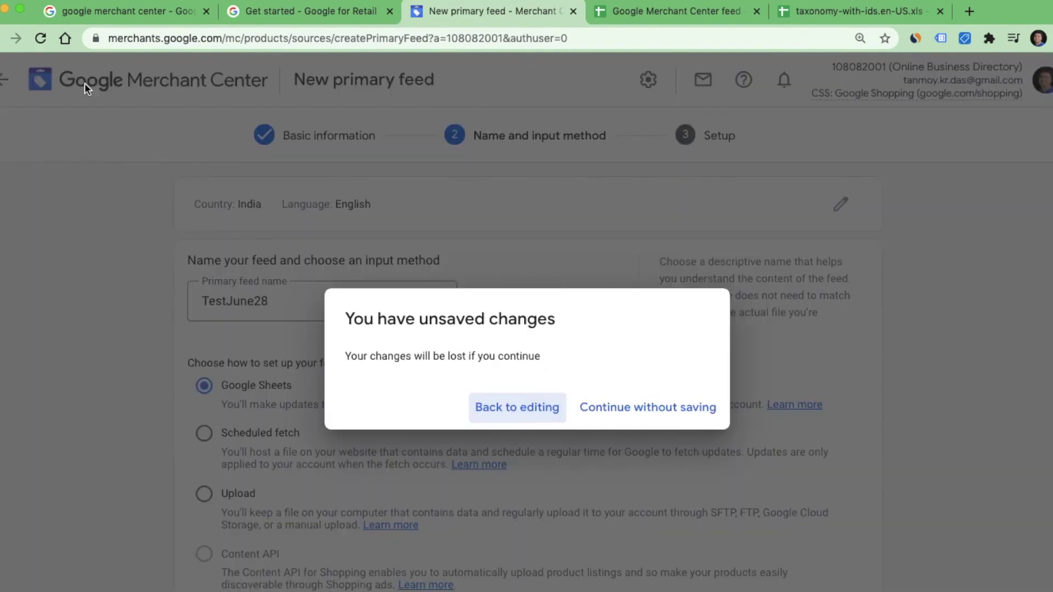
left_click(679, 414)
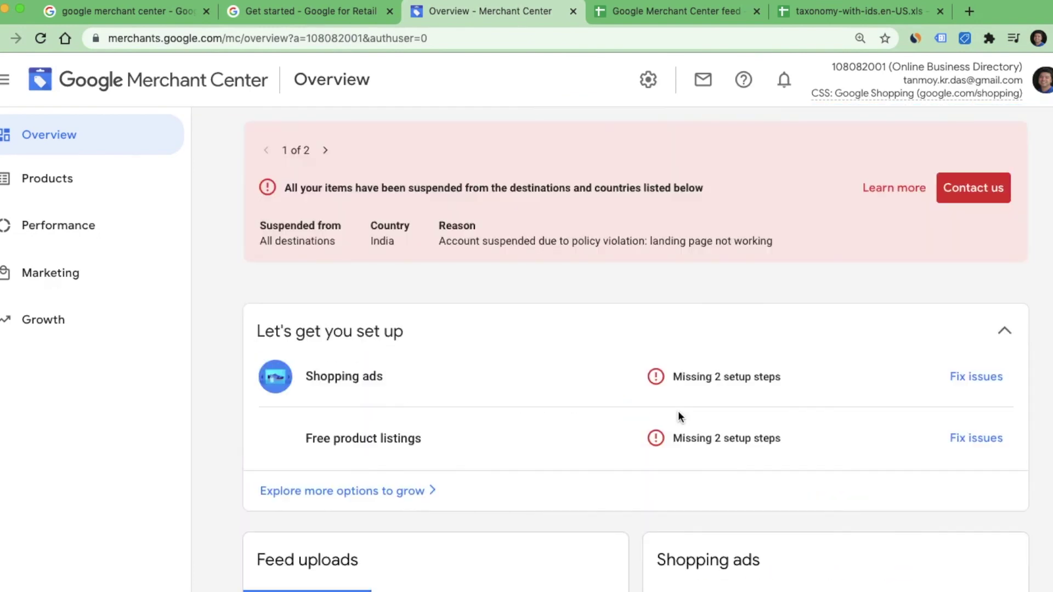
Step: Open the Linked accounts settings, showing the Google Ads account links
left_click(648, 82)
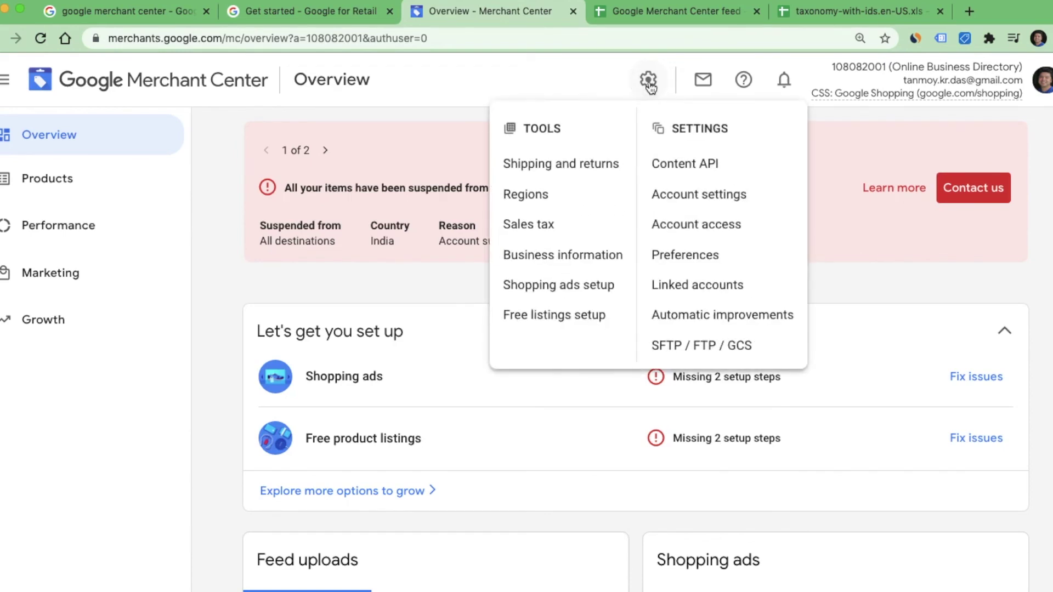
double_click(706, 131)
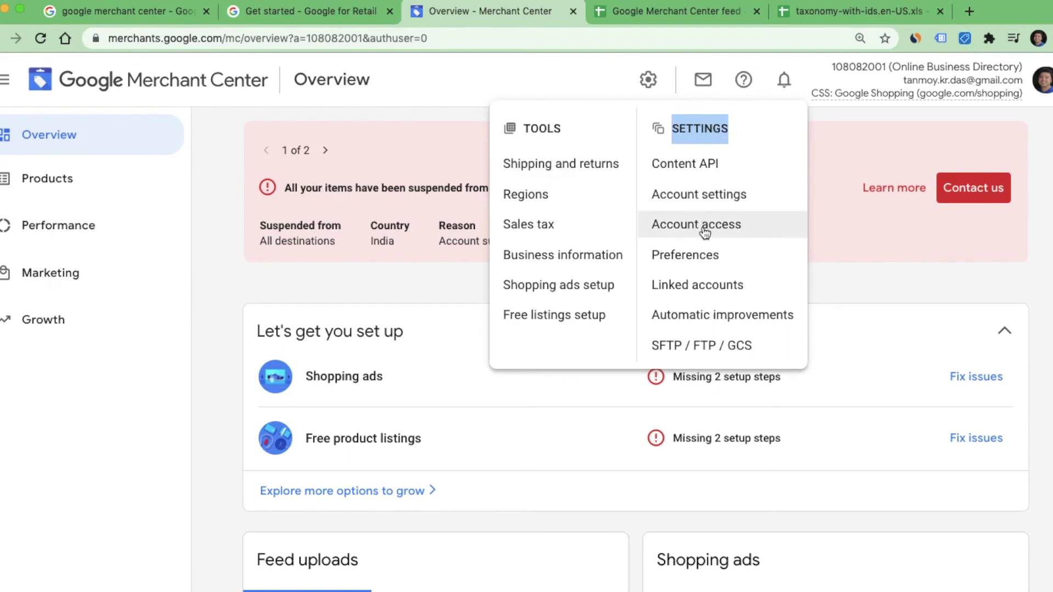
left_click(723, 292)
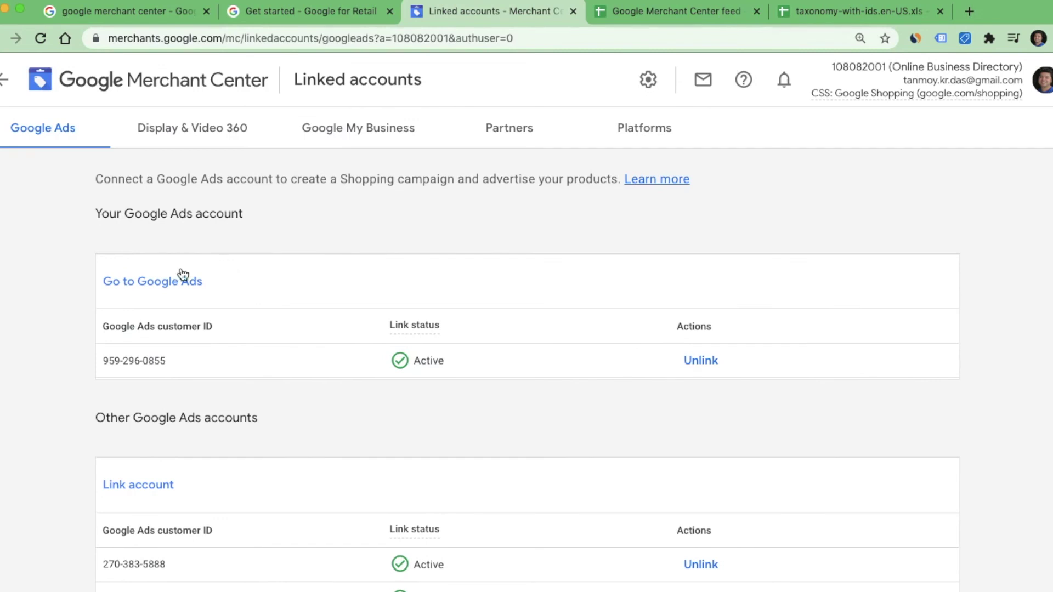
Step: Enter a Google Ads customer ID in a new account link request and cancel it without sending
left_click(150, 484)
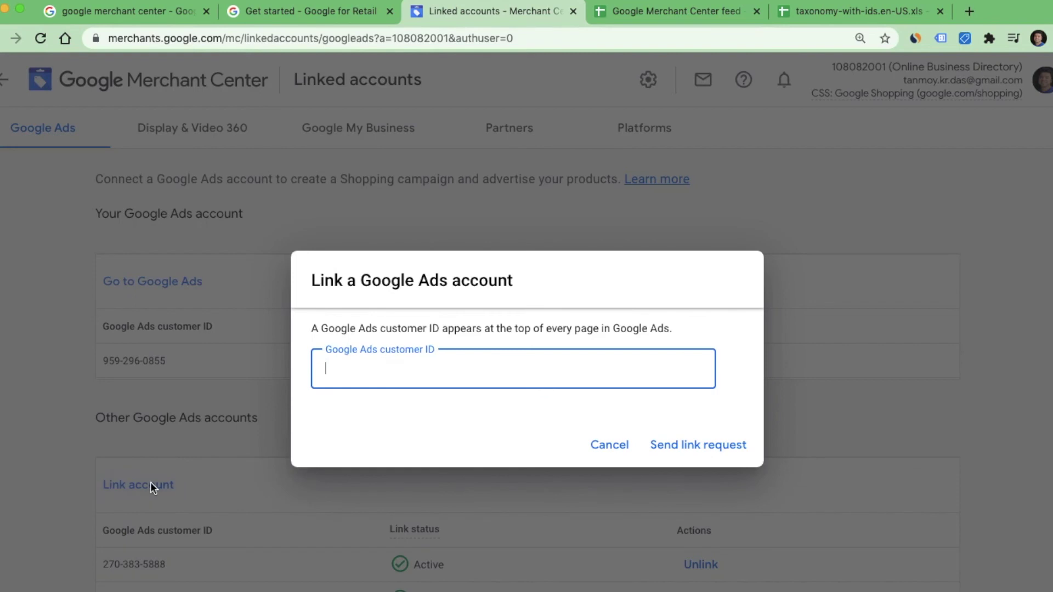
type("123-456-7890")
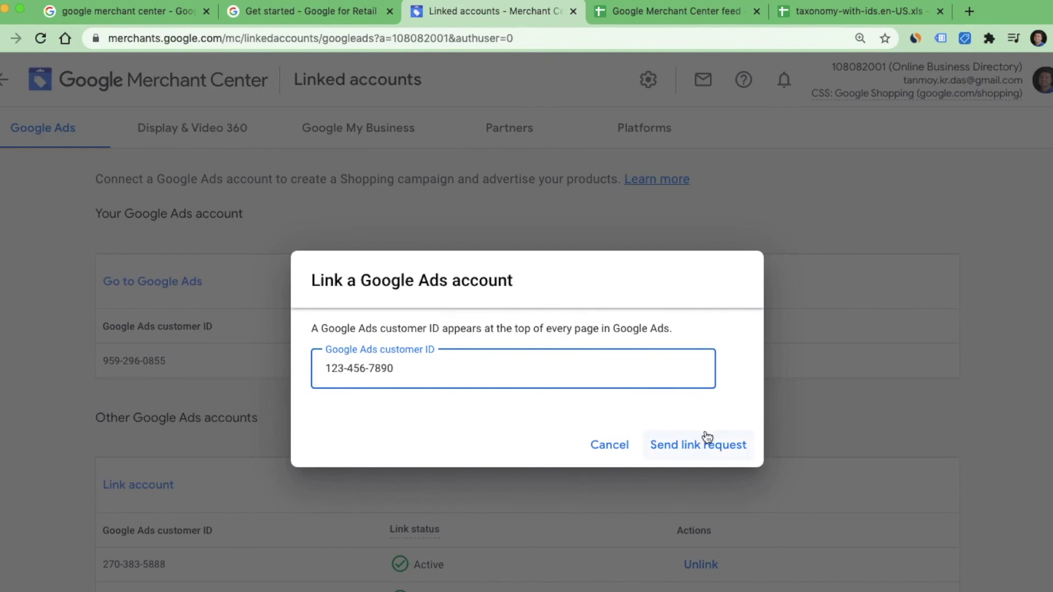
left_click(594, 452)
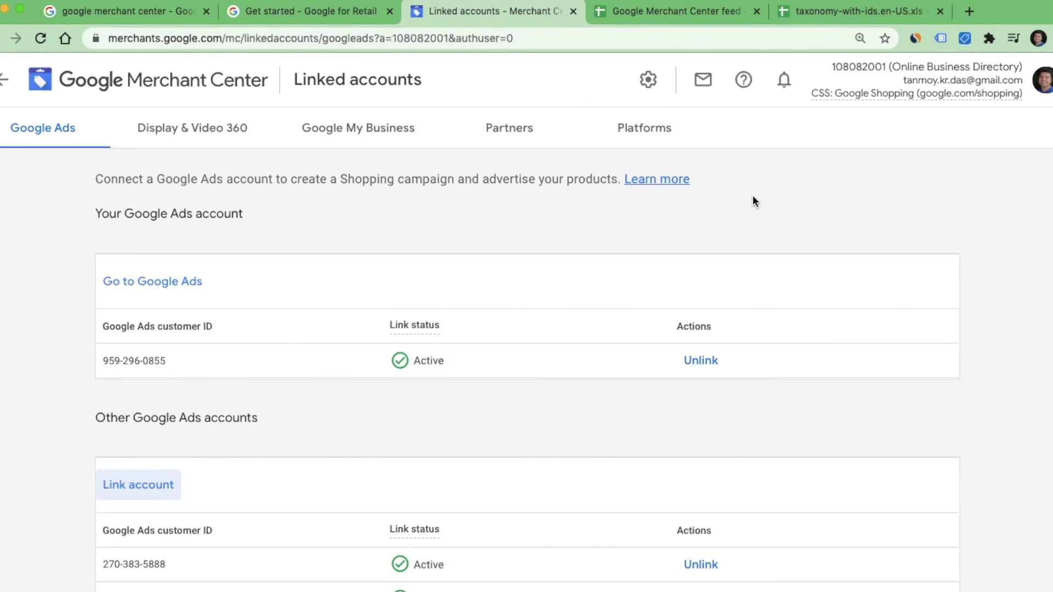
Step: Look over the tools and settings options, and return to the Merchant Center overview page
left_click(647, 81)
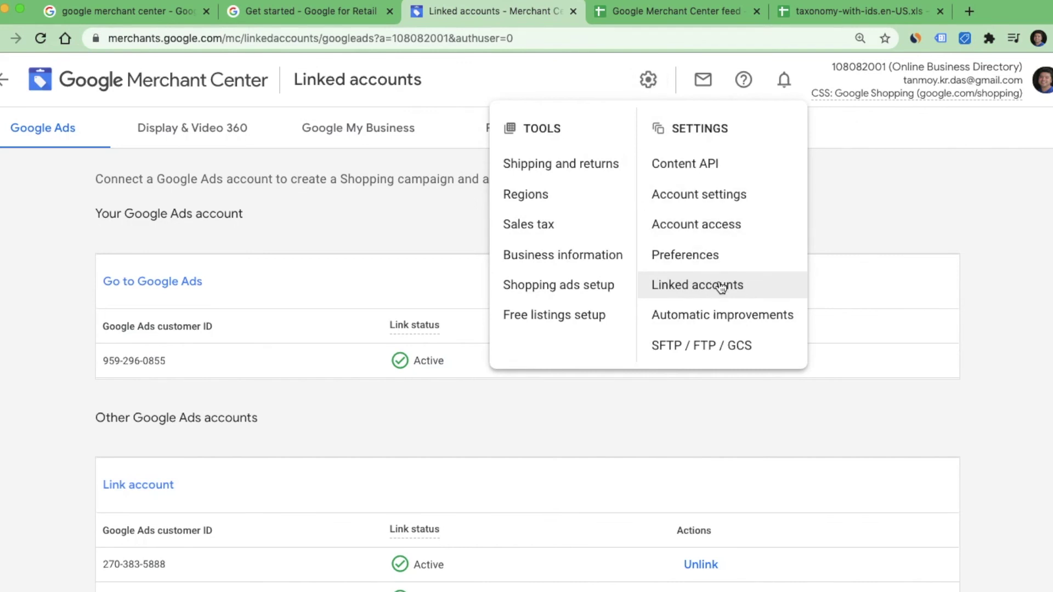
left_click(884, 191)
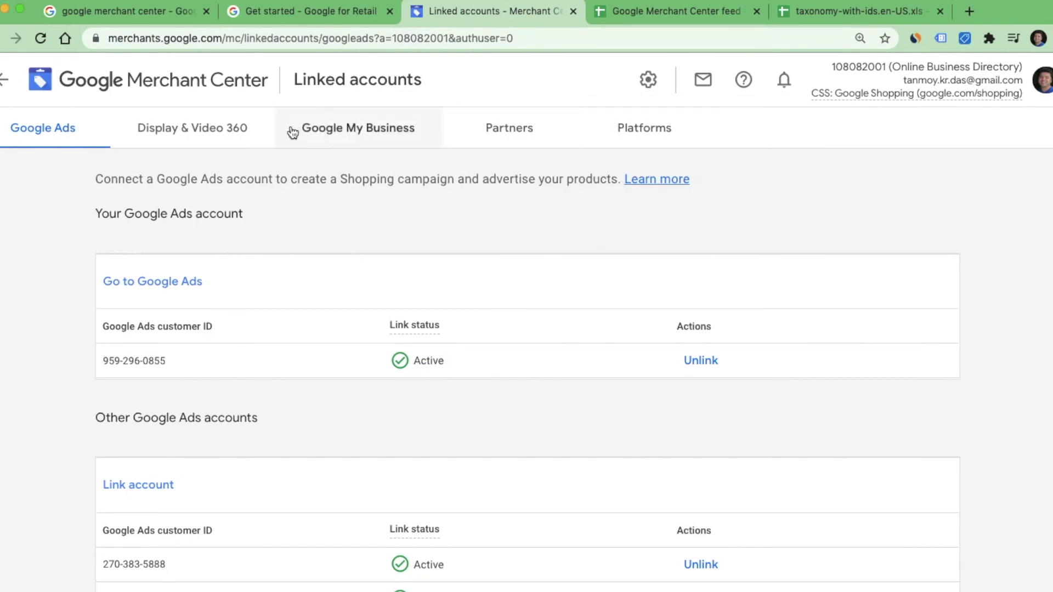
left_click(137, 88)
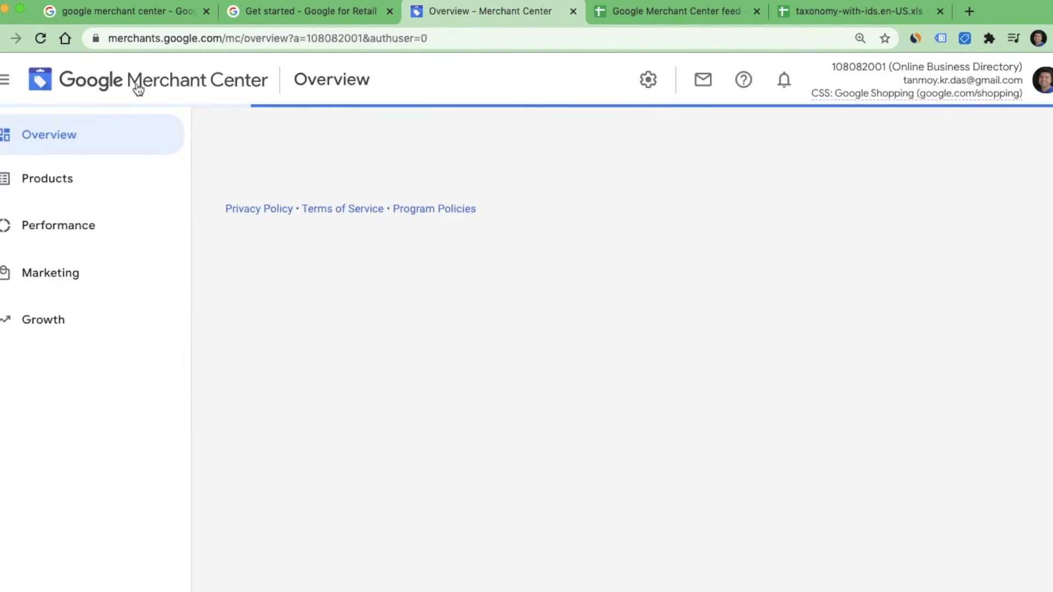